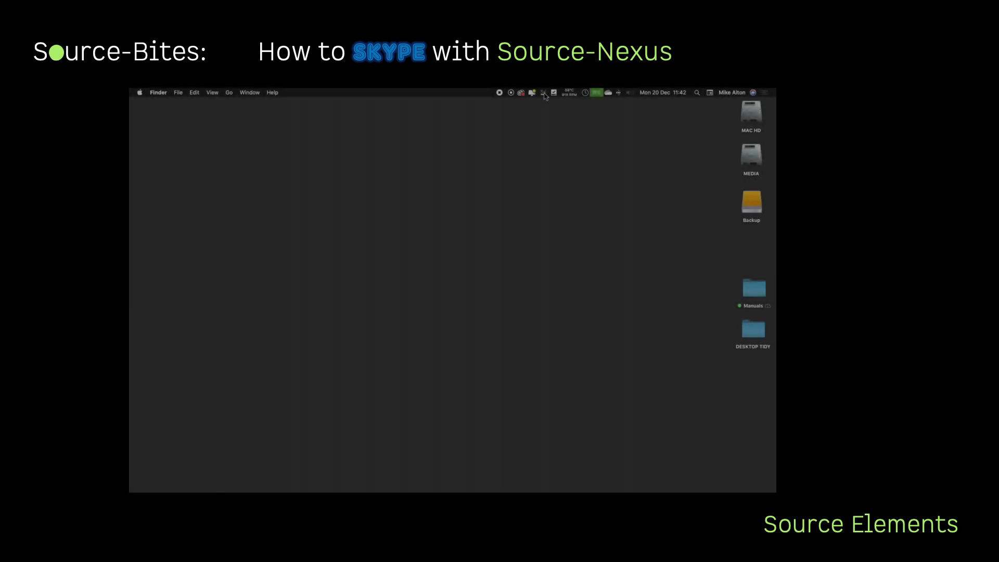
Open the Source-Nexus Control Panel and add a 2-channel device named 'to SKYPE'
click(544, 93)
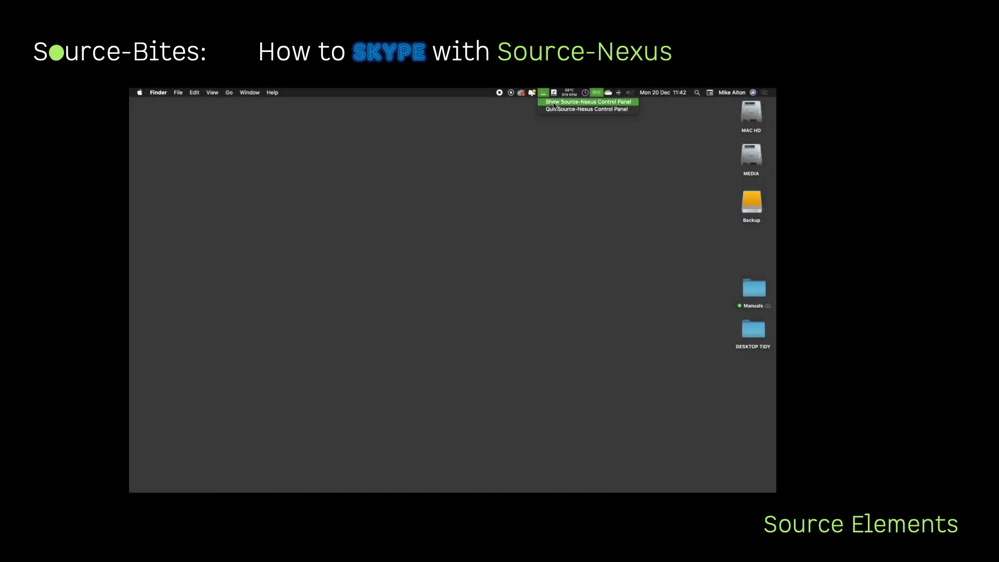
click(555, 104)
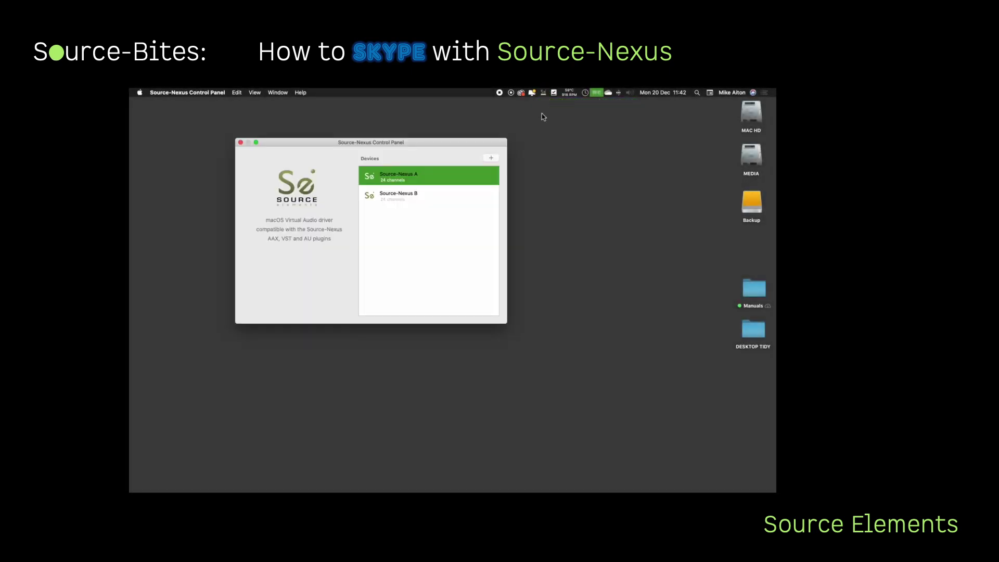
click(492, 158)
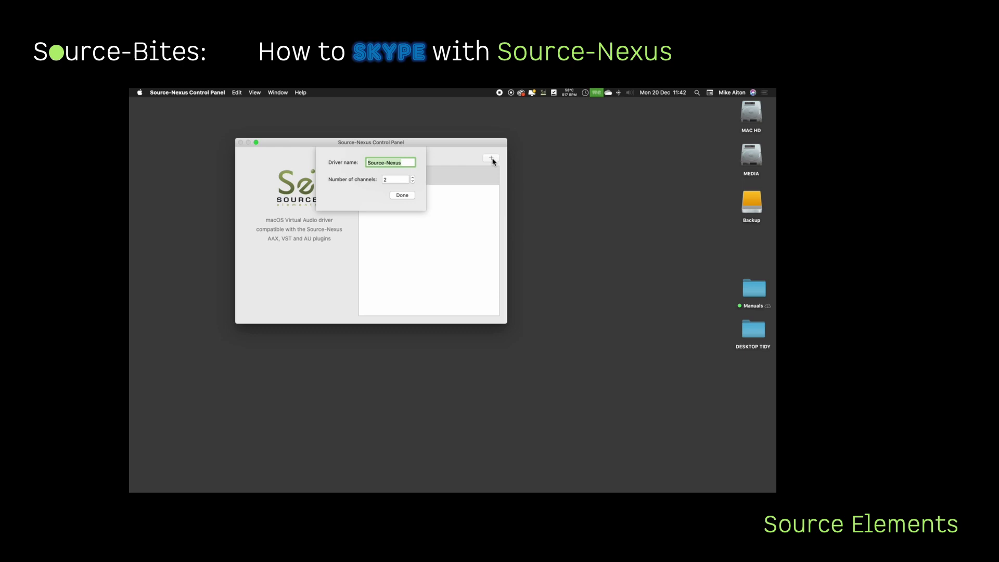
text(S)
text(o SKYPE)
click(404, 197)
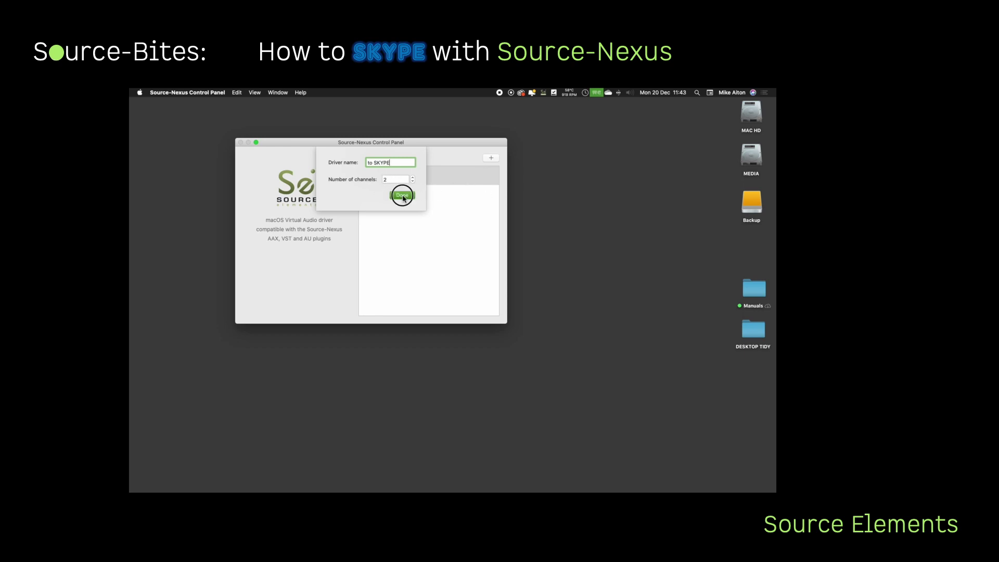
Add a second 2-channel virtual device named 'from SKYPE'
click(492, 159)
text(from SKYPEq)
click(406, 197)
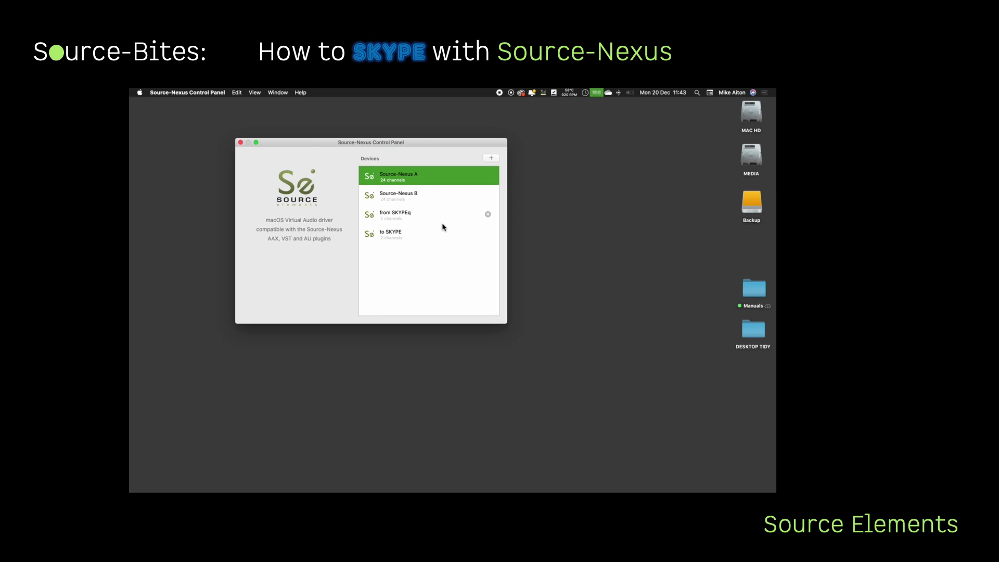
Correct the 'from SKYPEq' device's driver name to 'from SKYPE' by deleting the stray q
click(414, 219)
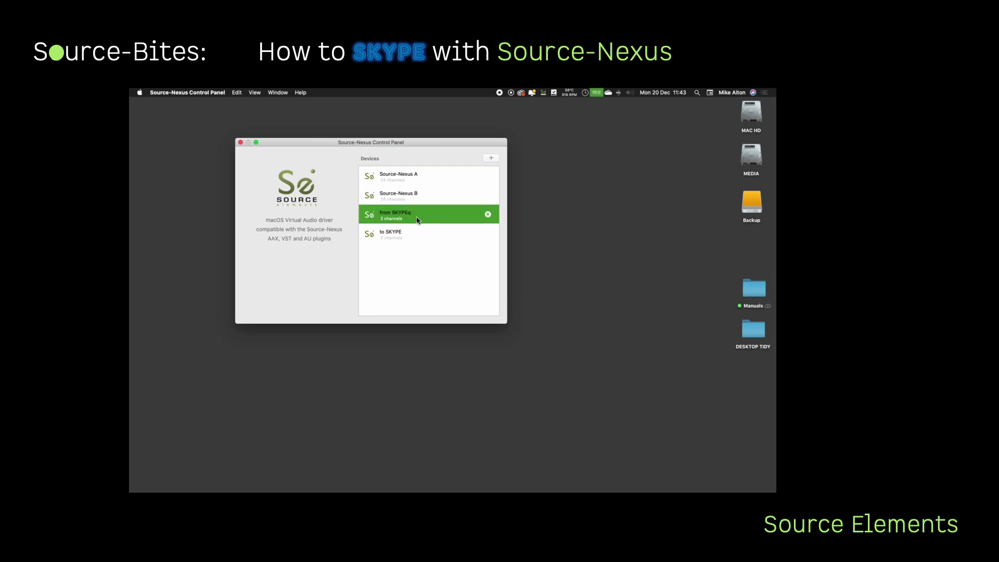
double_click(417, 220)
click(405, 163)
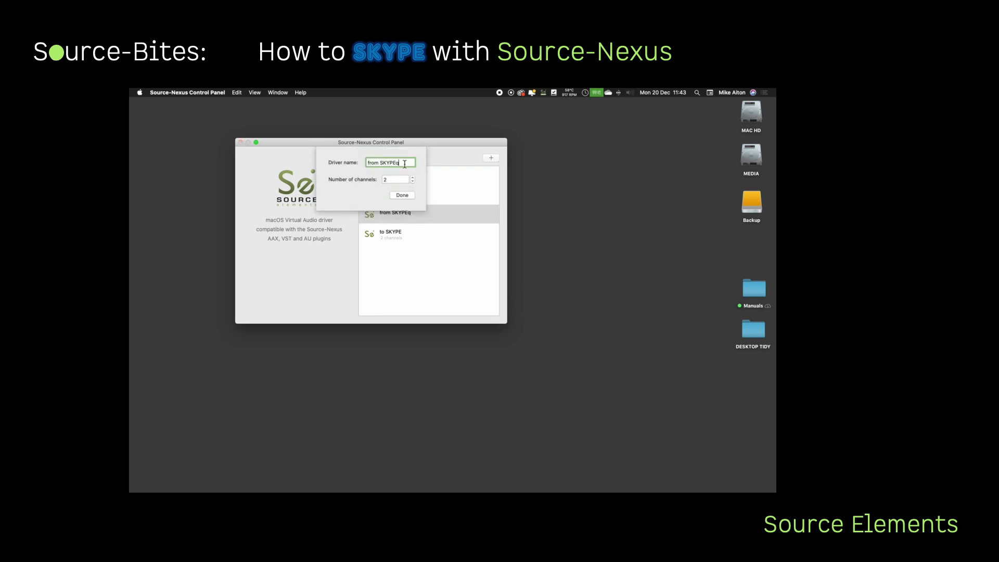
key(BackSpace)
click(402, 196)
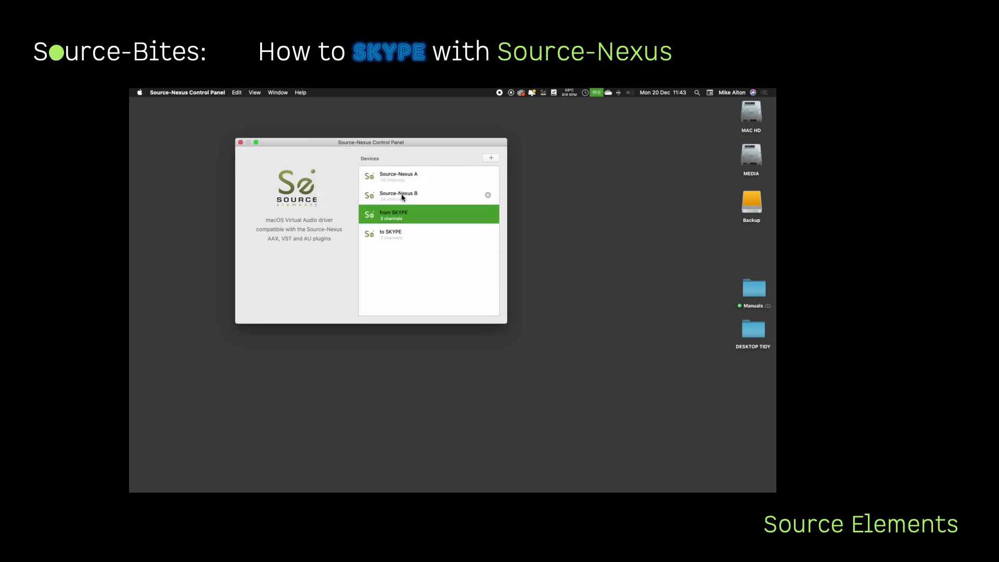
mouse_move(425, 215)
mouse_move(636, 491)
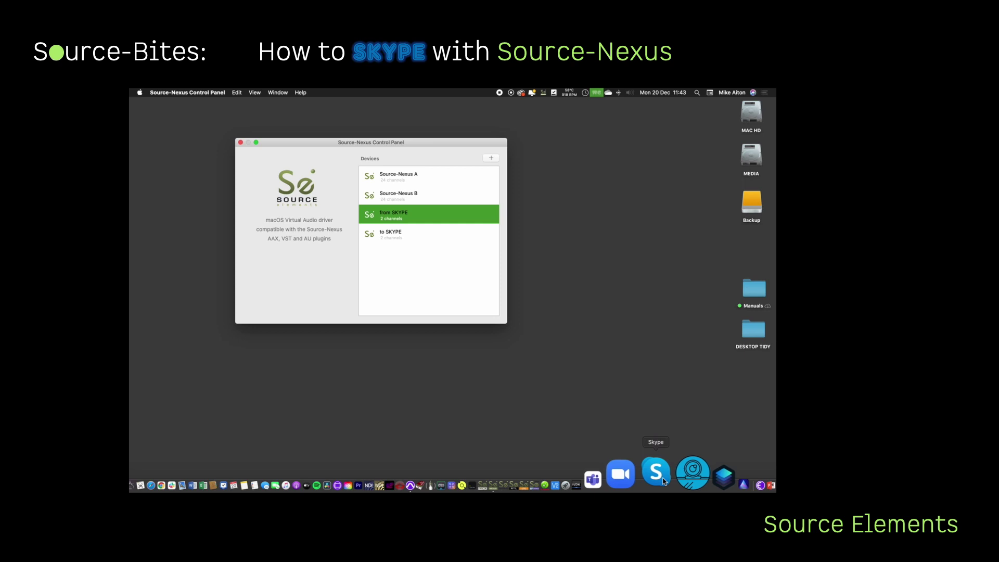
Launch Skype, open Audio & Video Settings and select the C922 Pro Stream Webcam camera
click(663, 479)
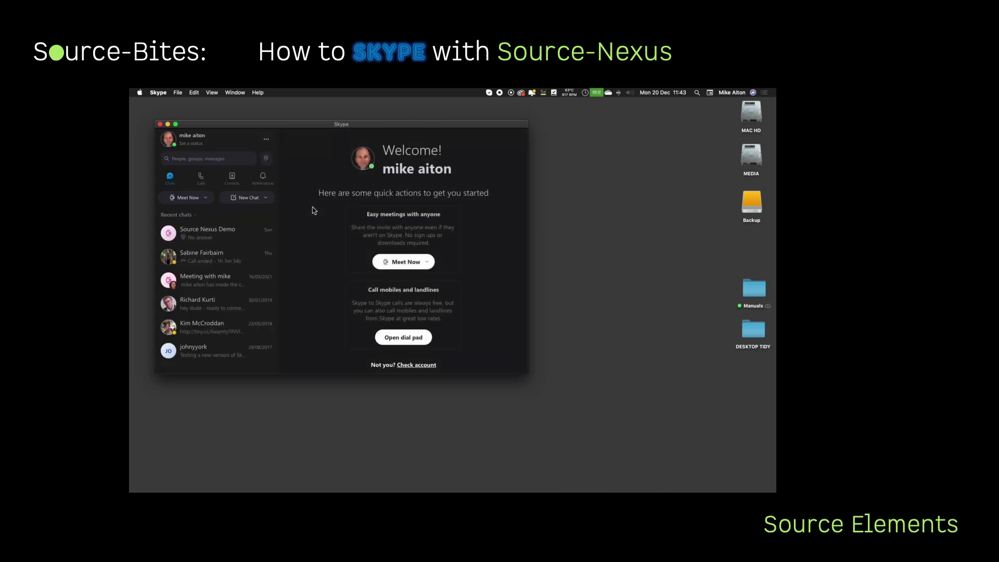
key(super+comma)
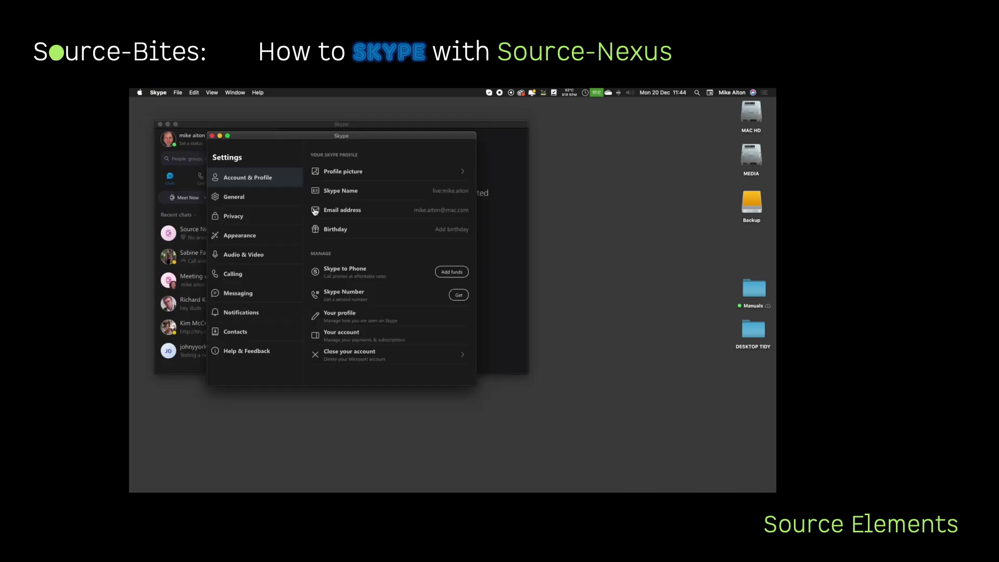
click(257, 259)
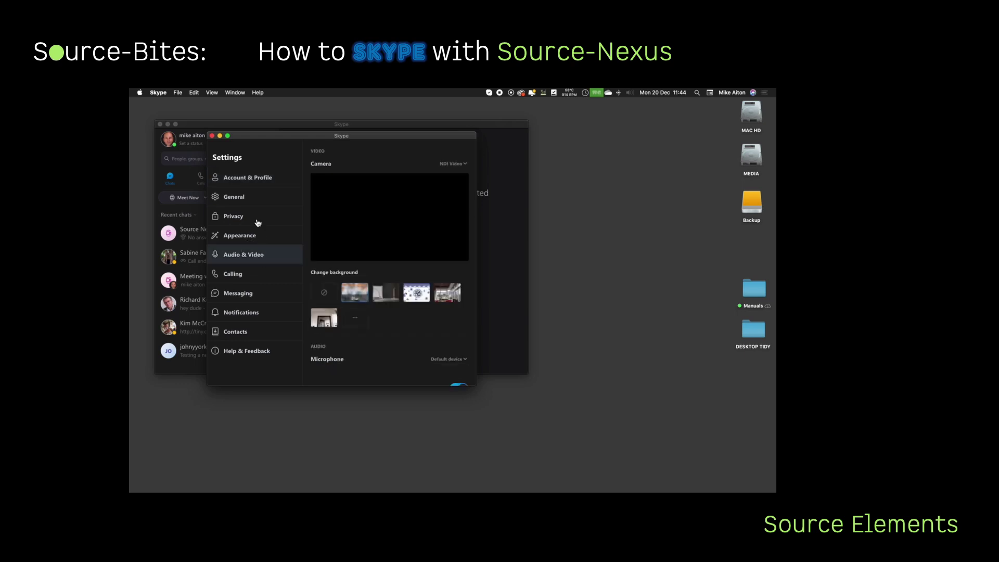
click(212, 136)
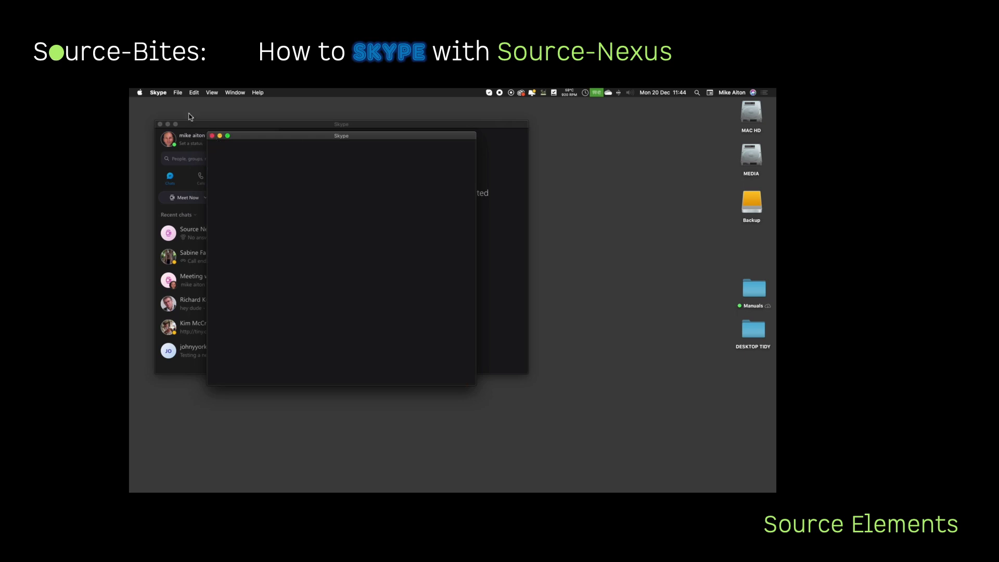
click(163, 95)
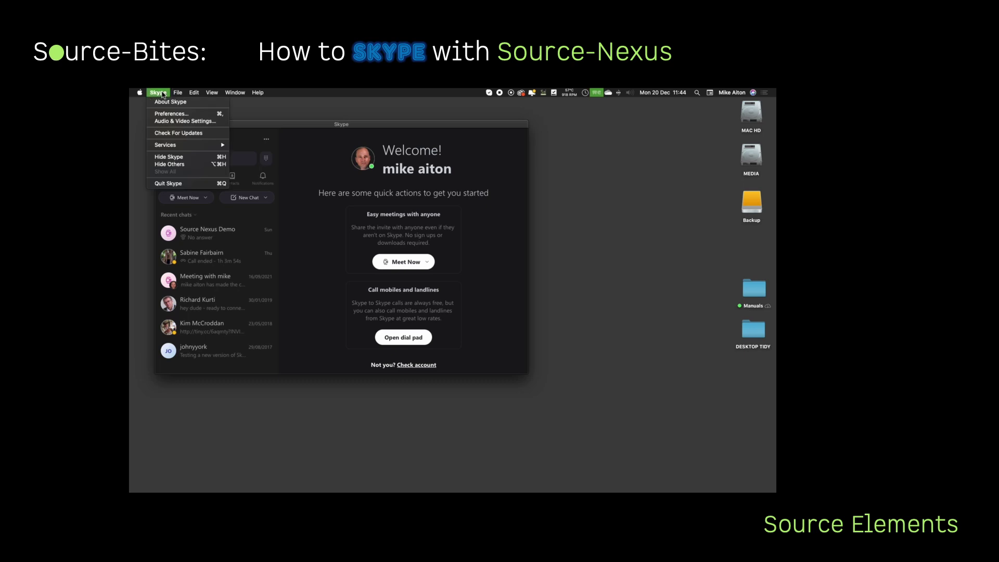
click(180, 123)
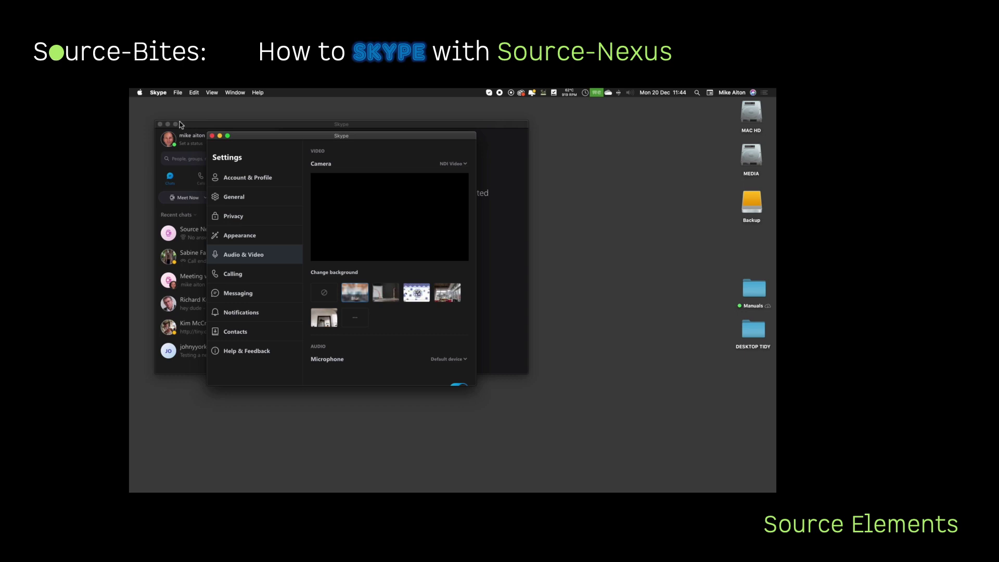
click(453, 164)
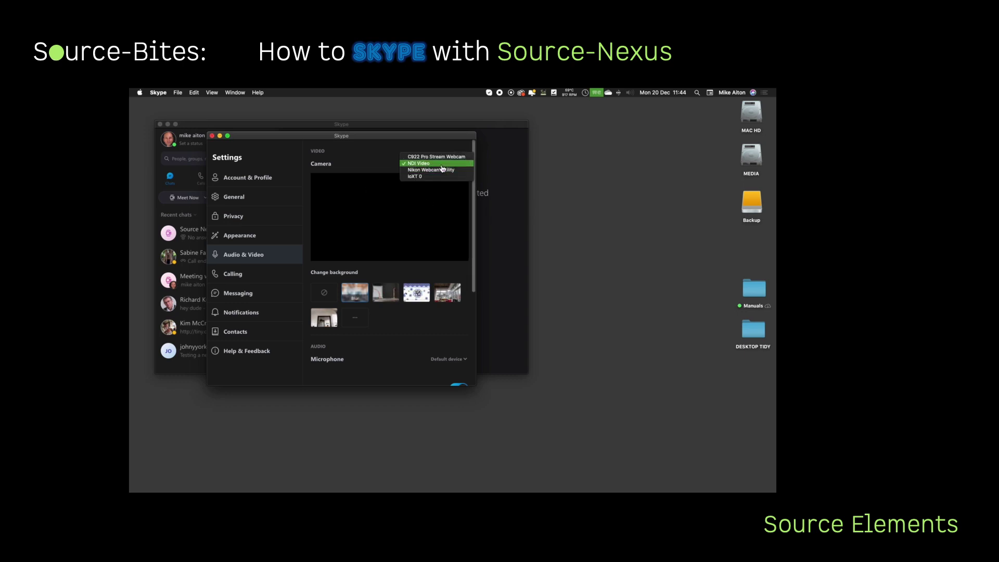
click(433, 164)
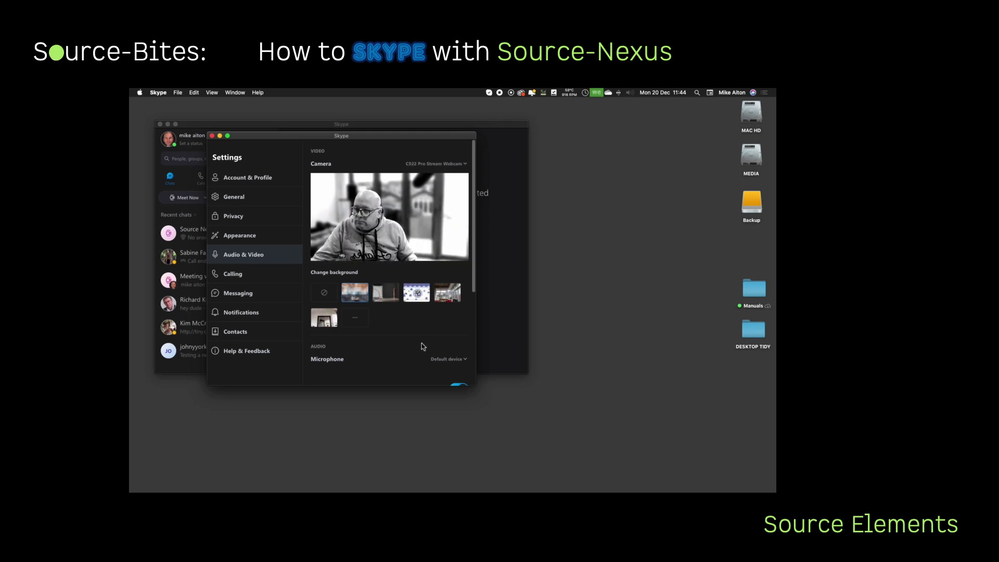
Set Skype's microphone to 'to SKYPE', disable auto-adjust and turn noise cancellation Off
scroll(422, 346, down, 5)
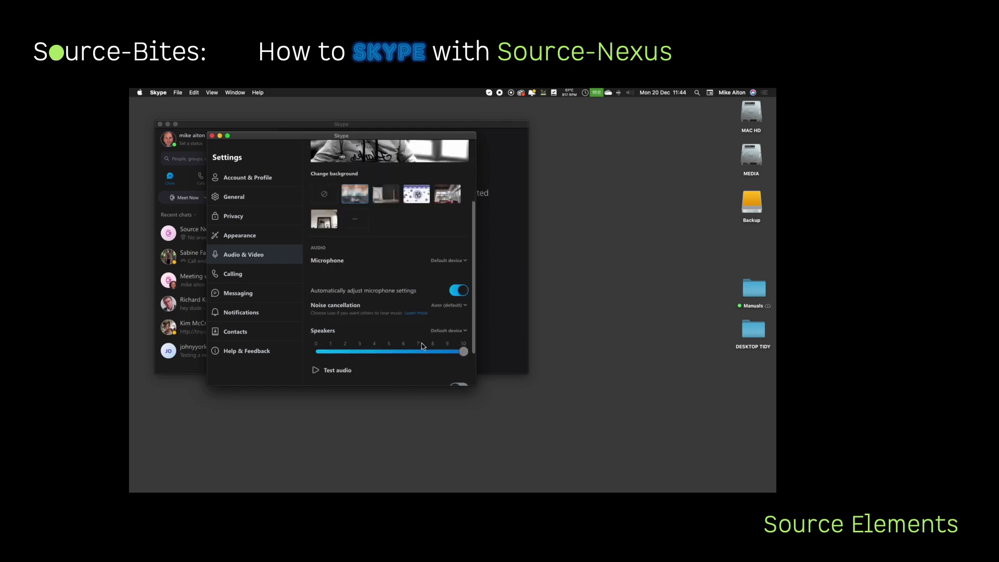
click(456, 265)
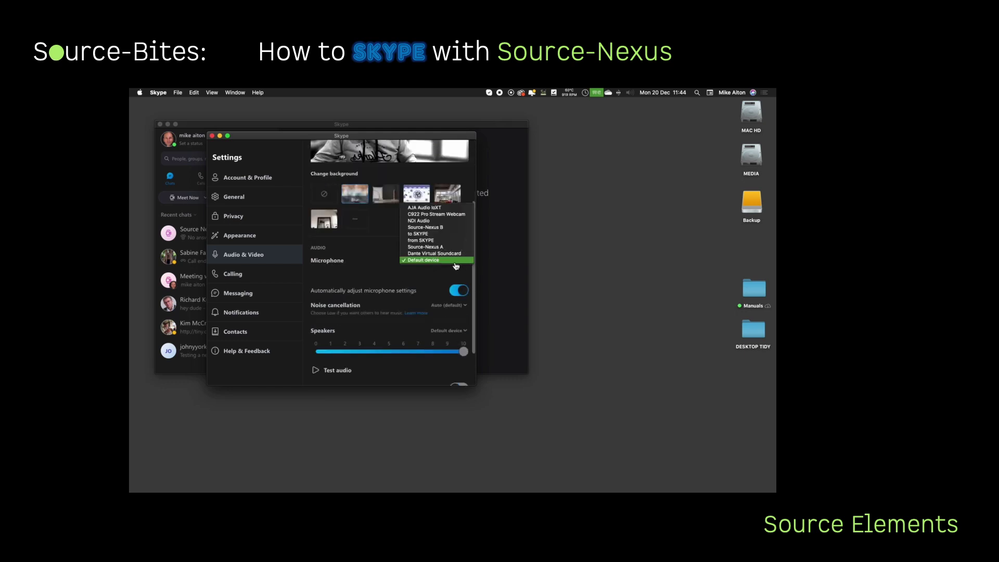
click(442, 236)
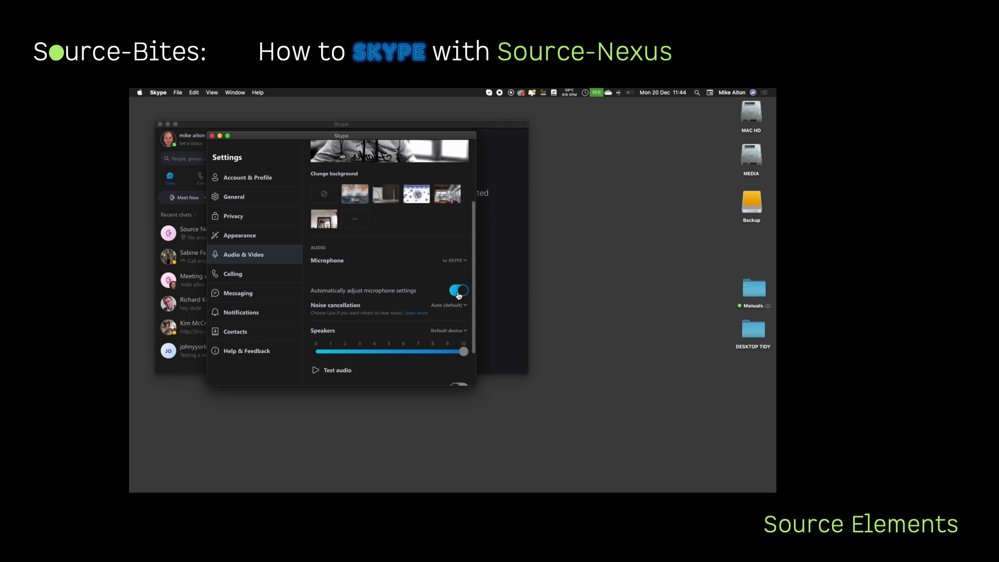
click(467, 294)
click(469, 294)
click(466, 305)
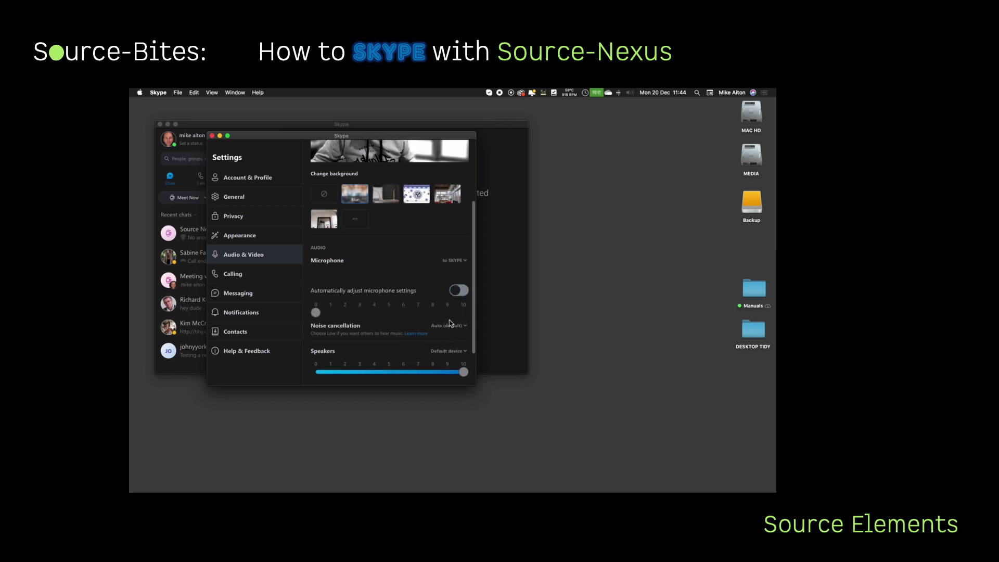
click(456, 326)
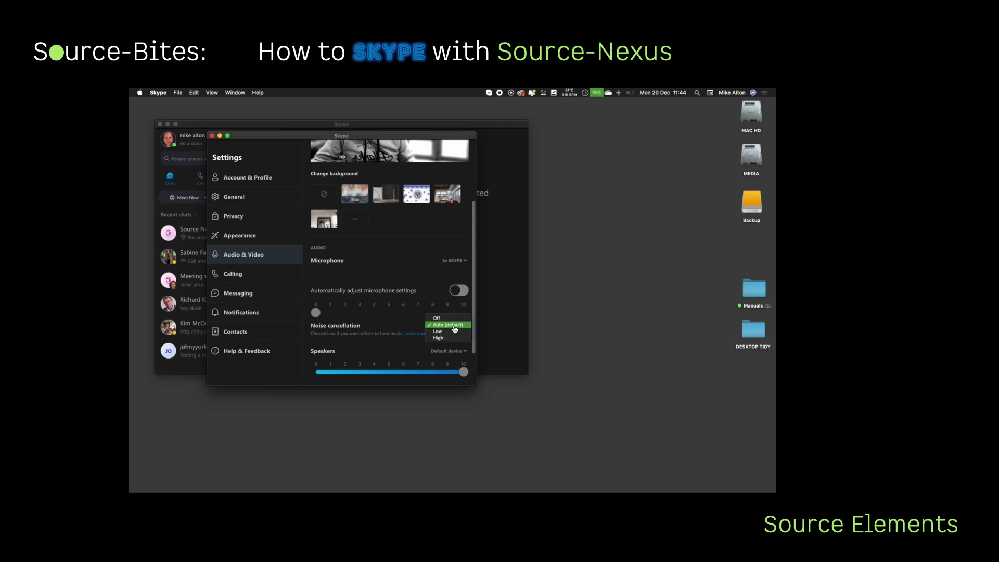
click(451, 320)
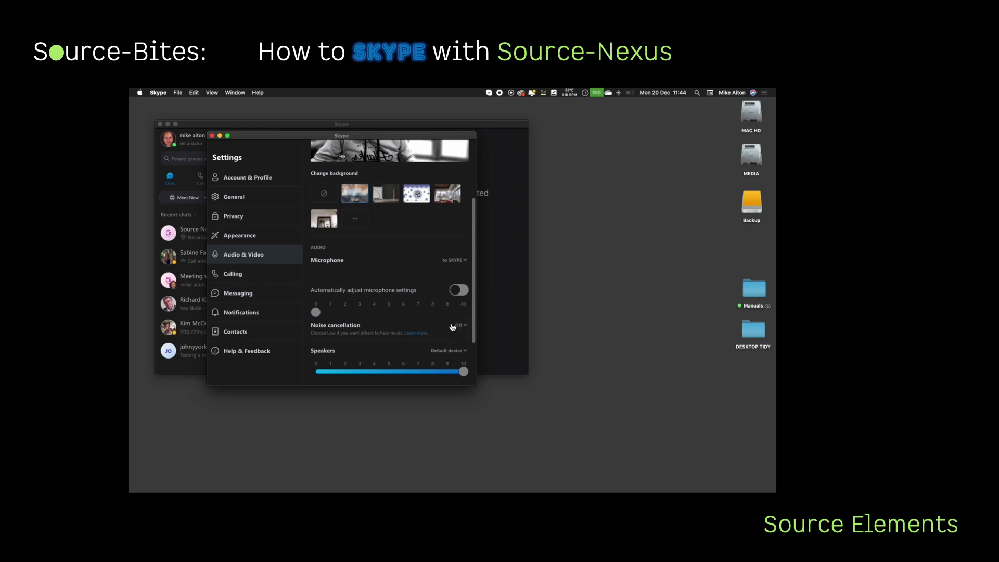
Set Skype's speakers to 'from SKYPE' with volume lowered to about 8
scroll(451, 323, down, 3)
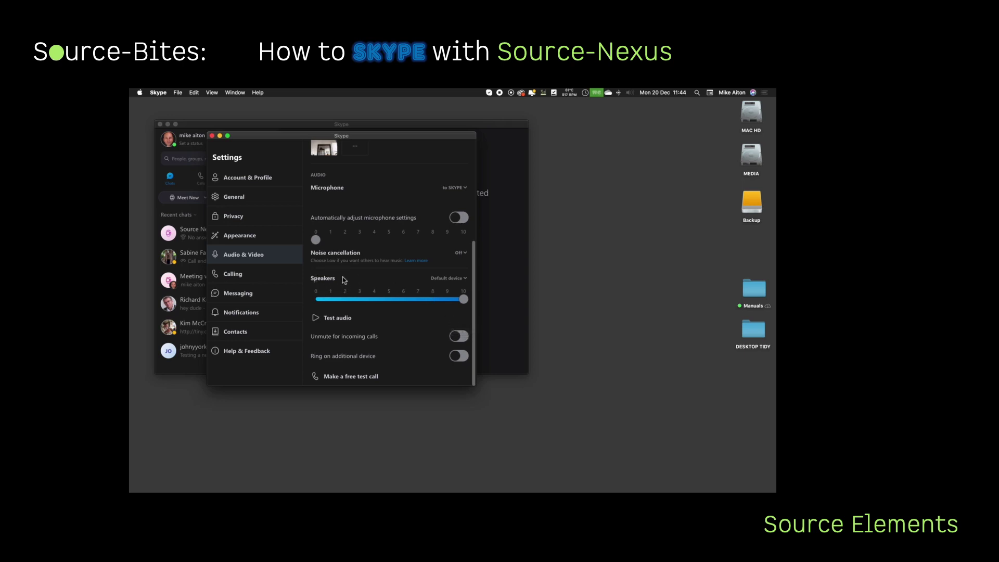
click(451, 281)
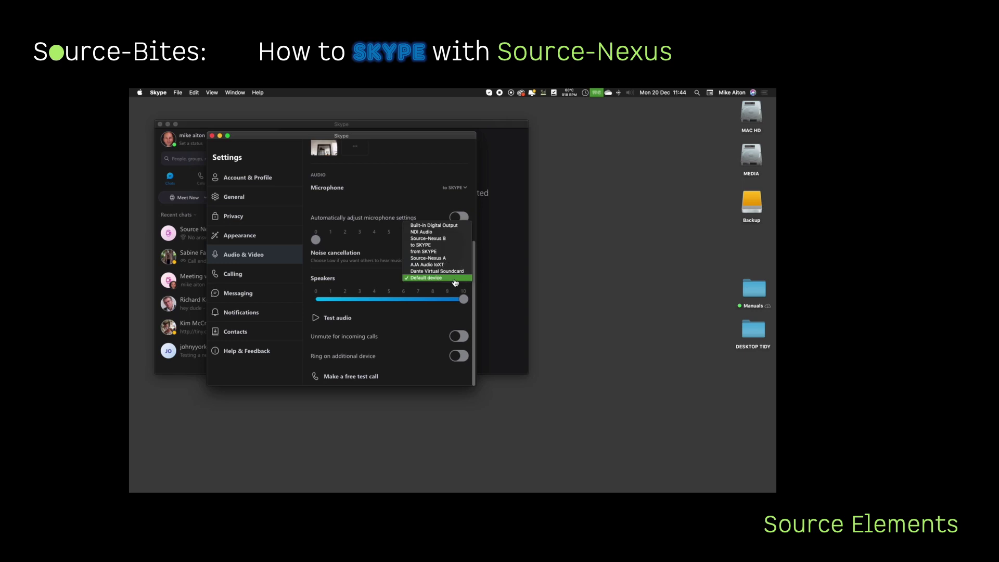
click(446, 253)
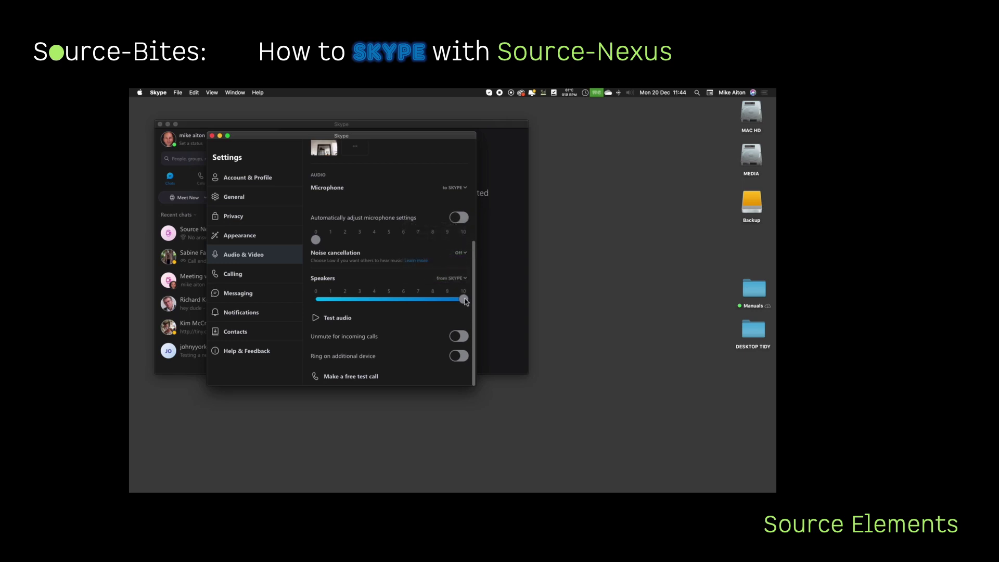
drag(466, 302, 432, 302)
Switch to Pro Tools and create a new empty session named Nexus
mouse_move(452, 490)
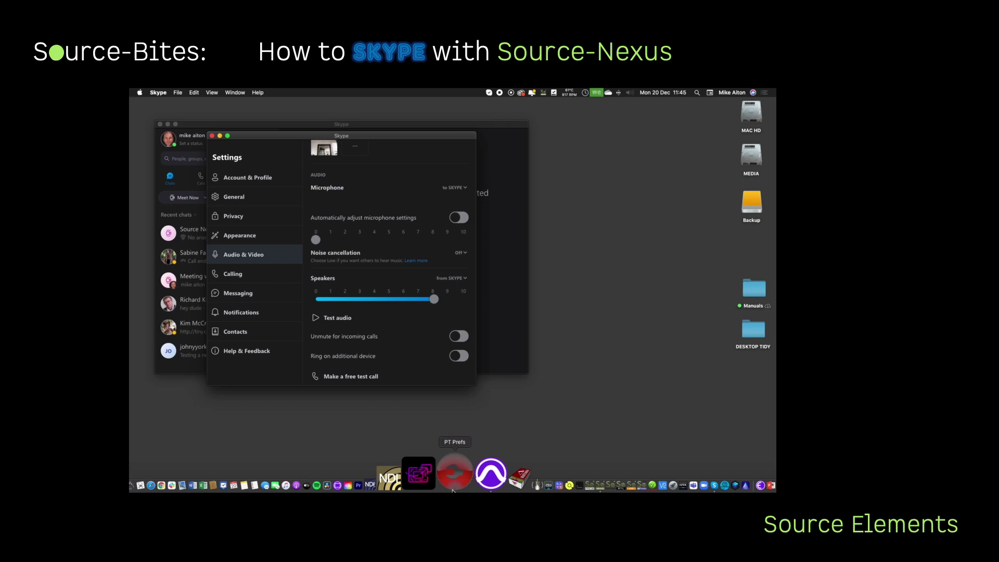
click(464, 479)
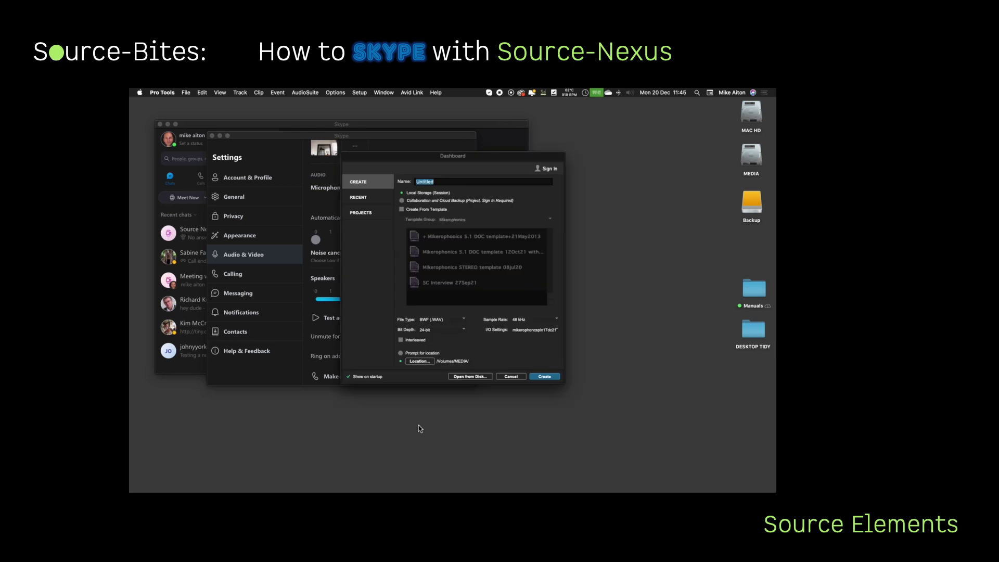
text(Nexus)
key(Return)
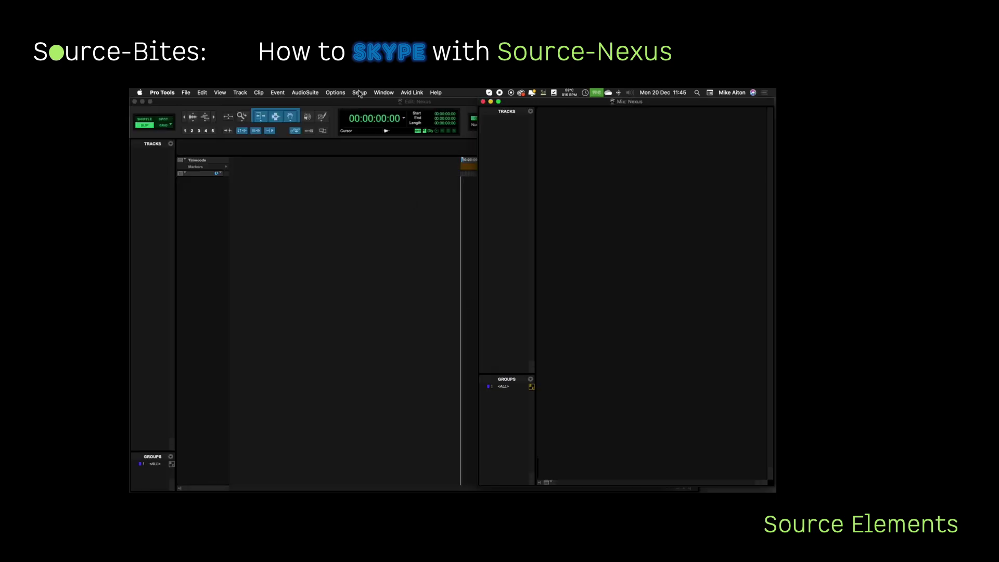
click(359, 94)
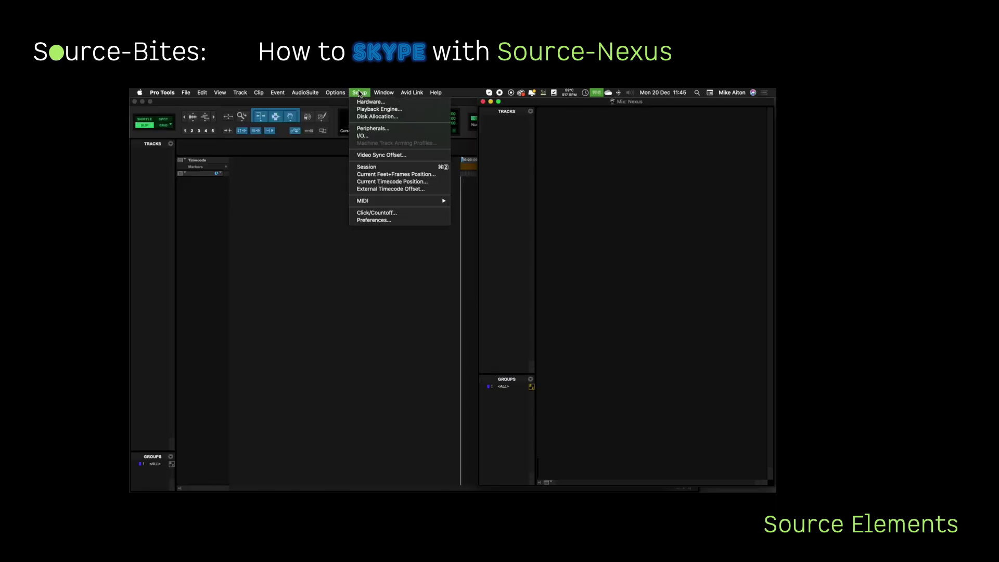
Add two new stereo bus paths in the Bus tab of I/O Setup
click(366, 137)
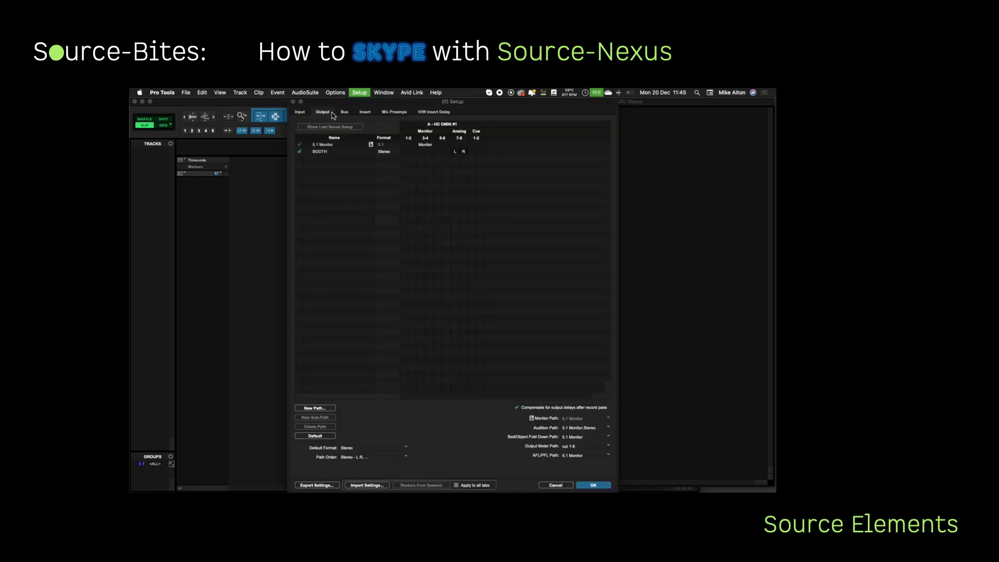
click(345, 112)
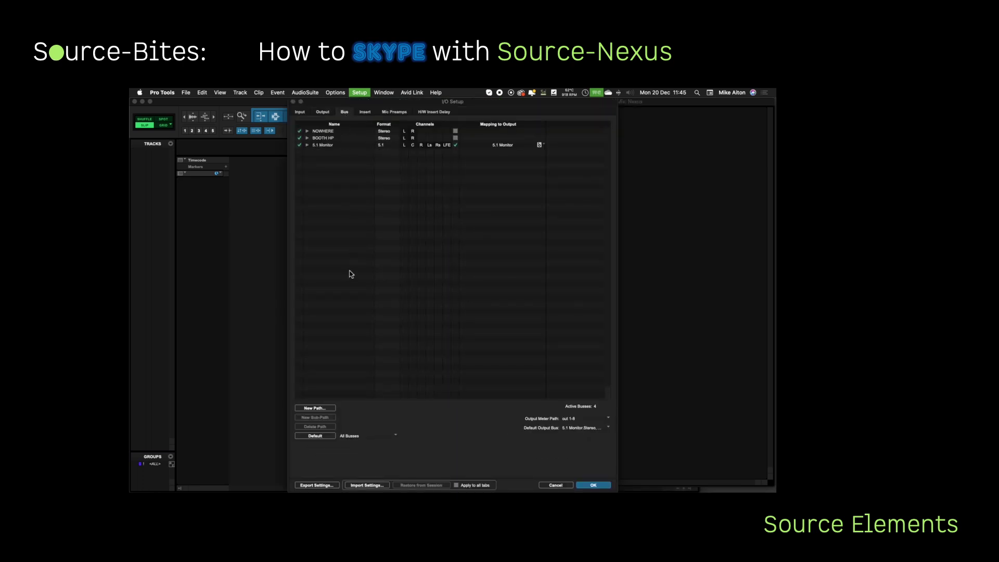
click(324, 409)
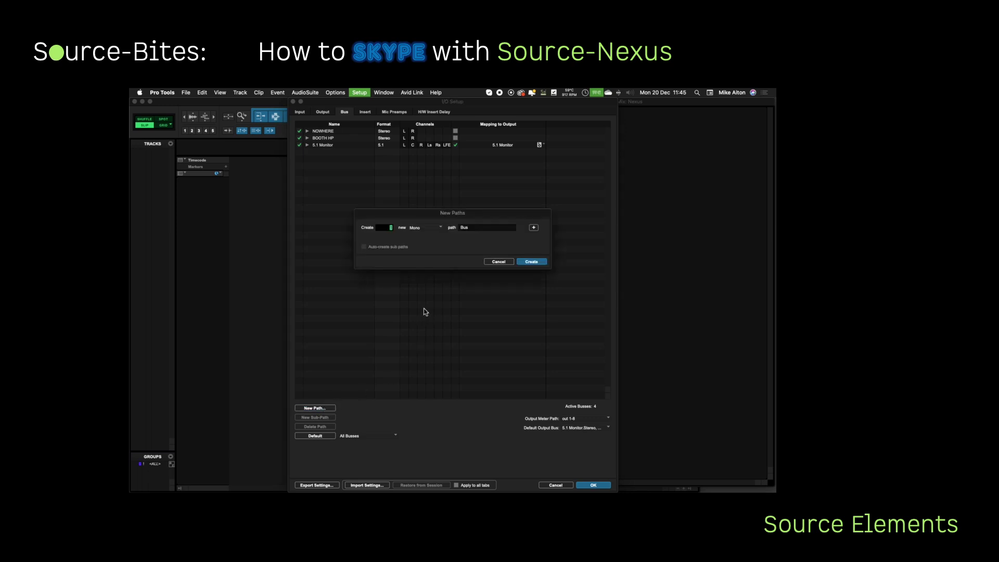
click(423, 229)
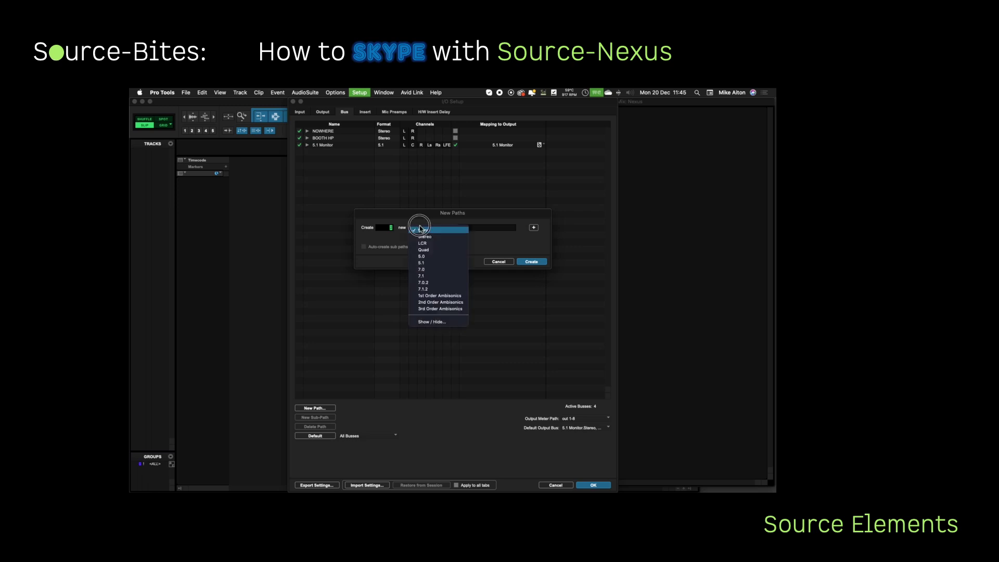
click(423, 237)
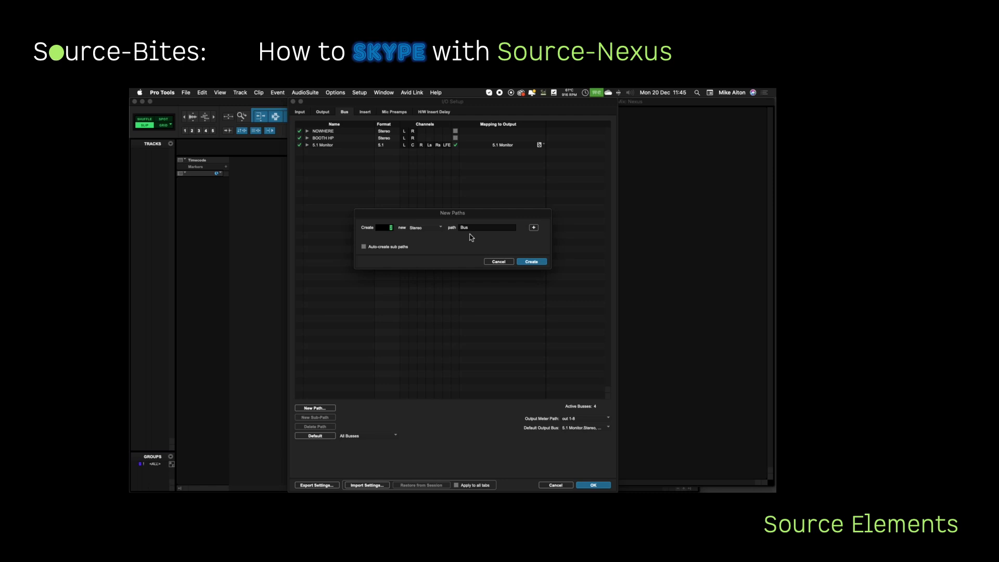
click(527, 263)
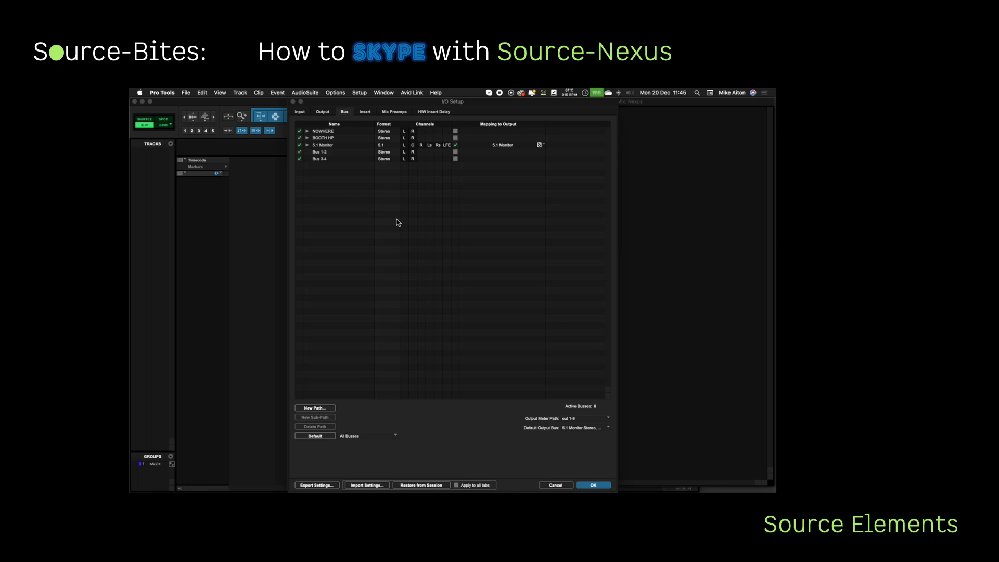
Rename Bus 1-2 to 'to SKYPE' and Bus 3-4 to 'from SKYPE'
click(333, 154)
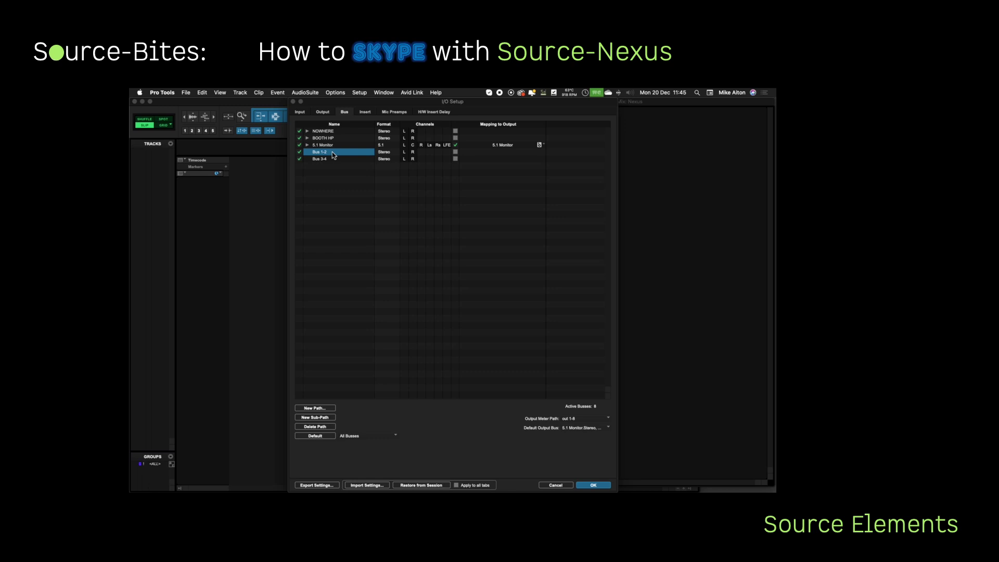
double_click(334, 153)
text(to SKYPE)
key(Return)
click(334, 159)
double_click(334, 159)
text(from SKYPE)
key(Return)
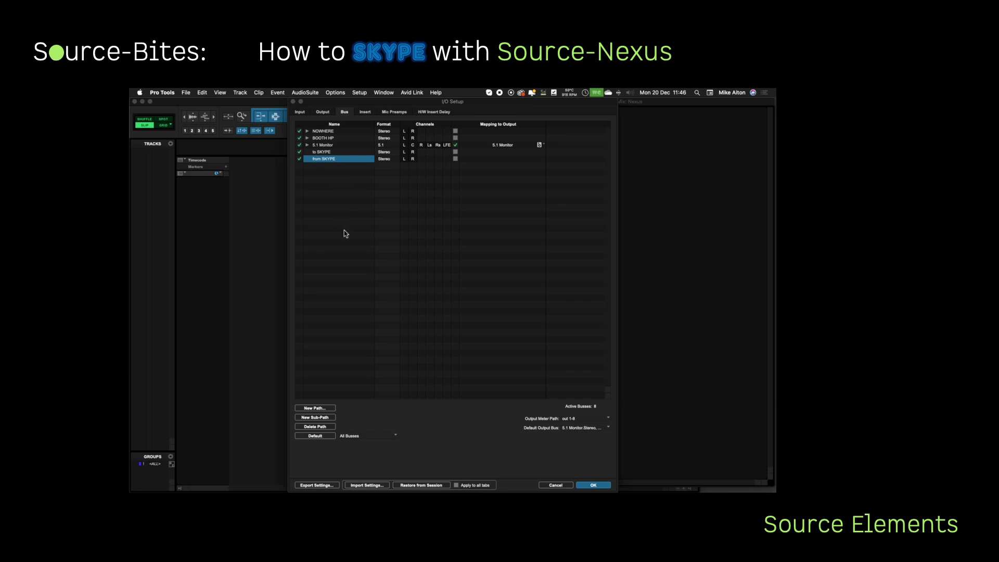
Apply the I/O Setup changes and undo the accidentally added Aux 1 track
click(589, 486)
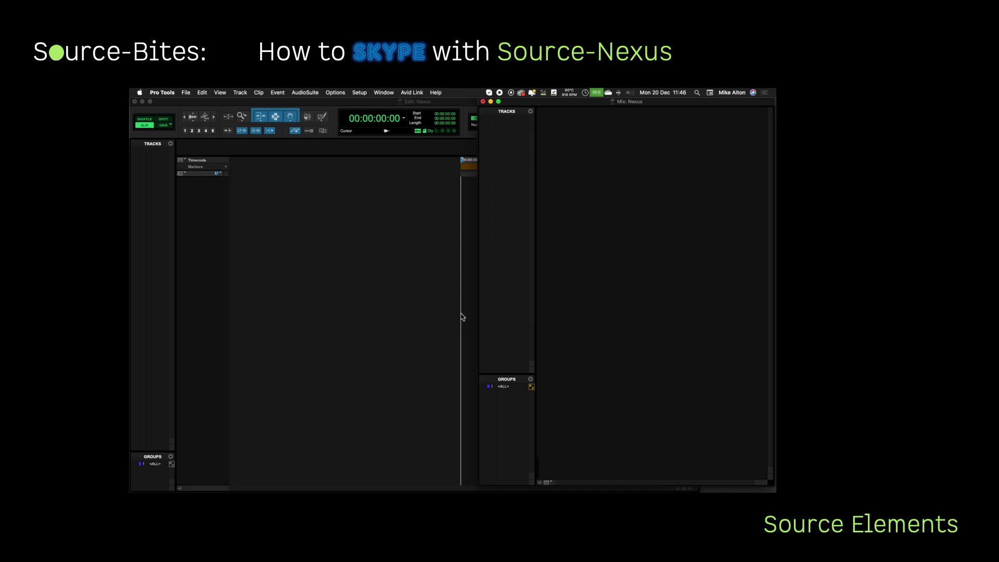
double_click(508, 197)
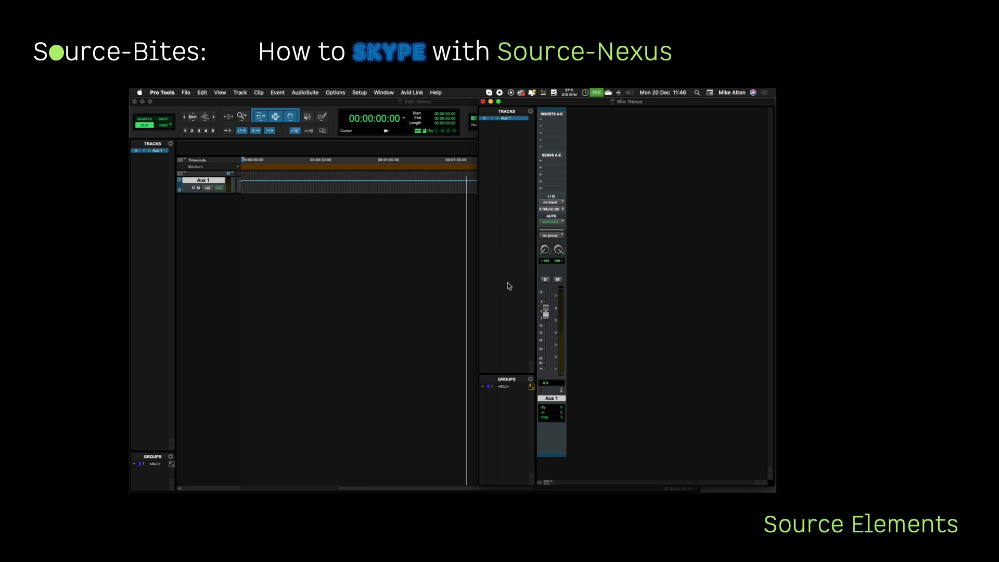
key(super+z)
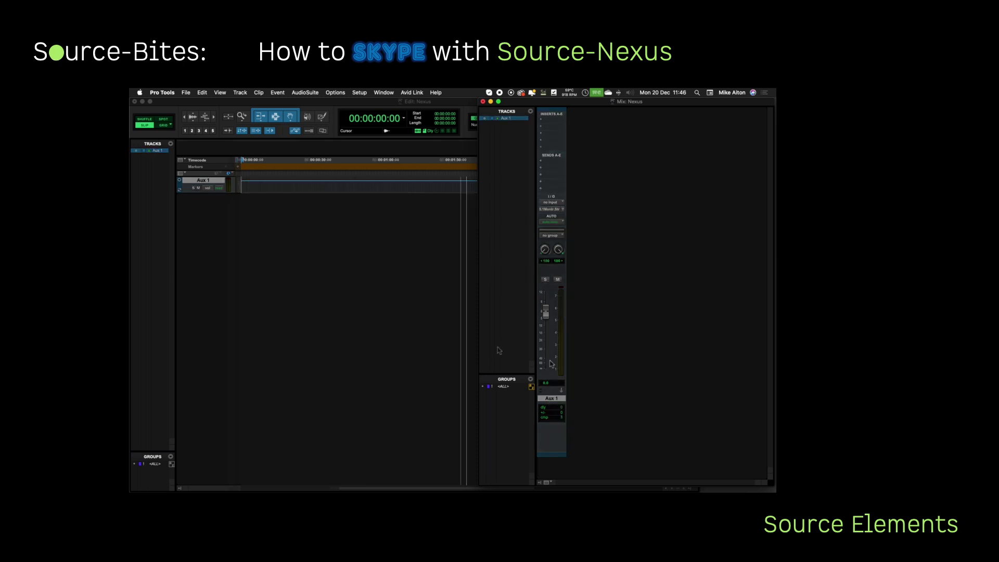
Create one stereo Aux Input track named SKYPE
key(super+shift+n)
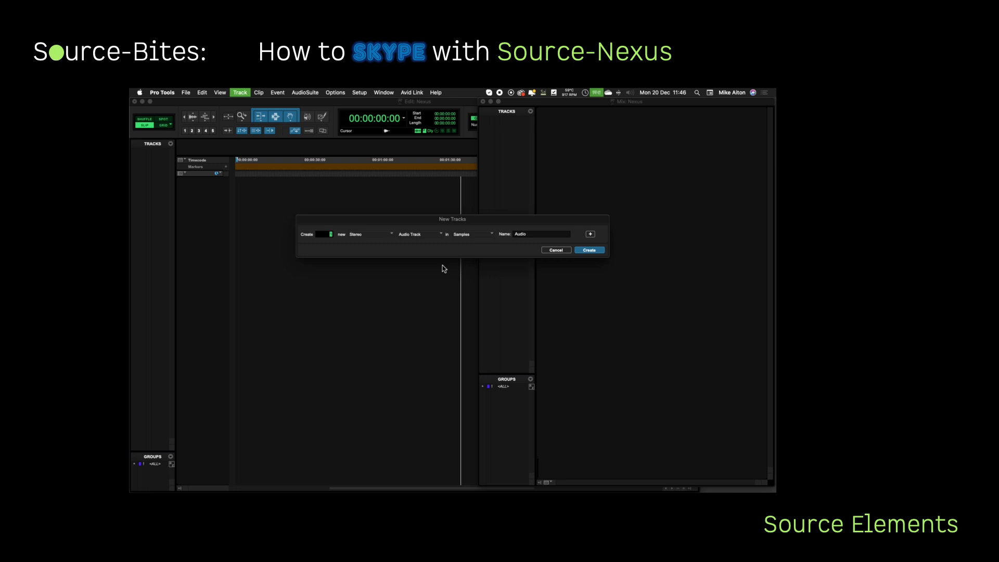
key(super+Down)
key(Tab)
text(S)
key(Return)
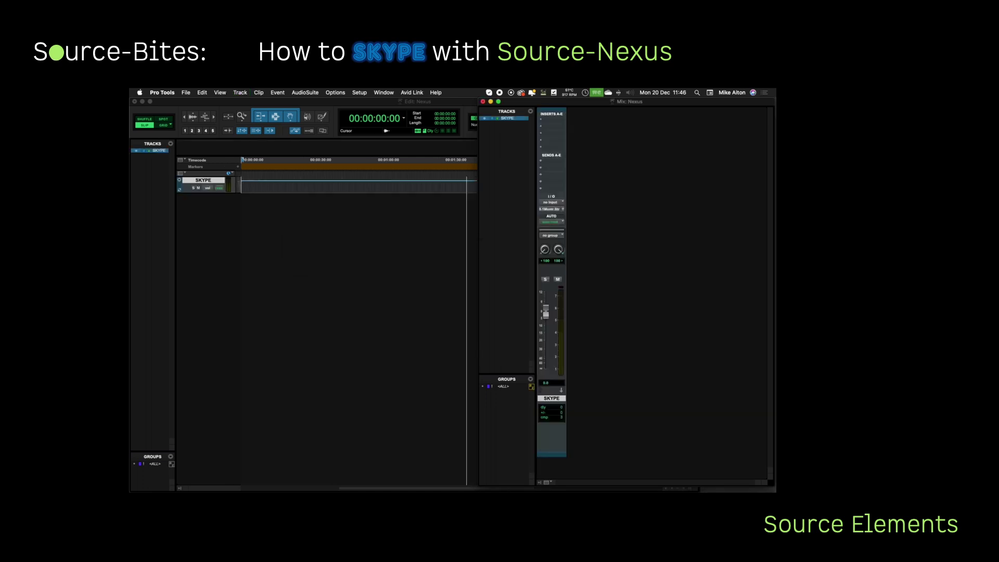
Colour the SKYPE track light blue and set its automation mode to off
double_click(551, 455)
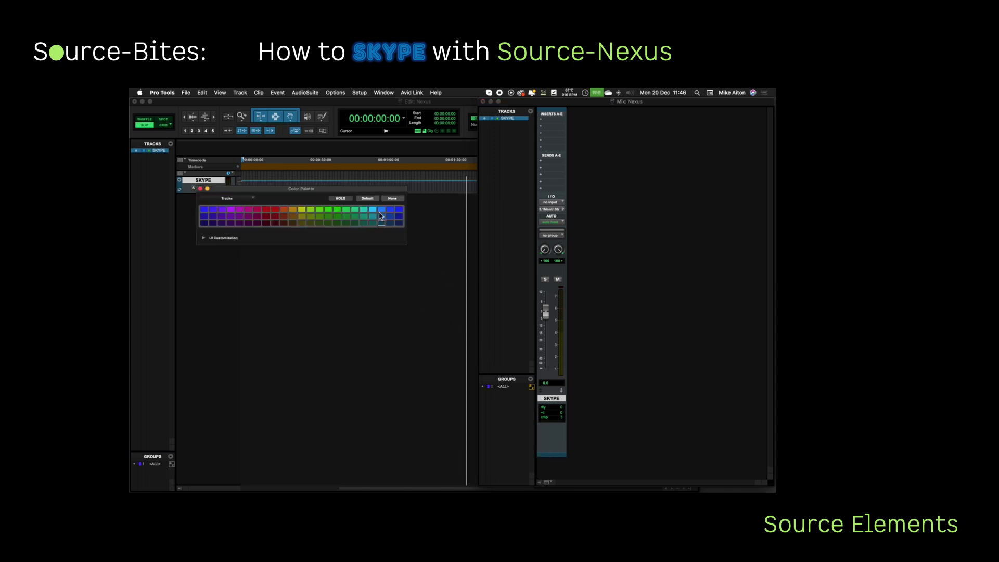
click(375, 210)
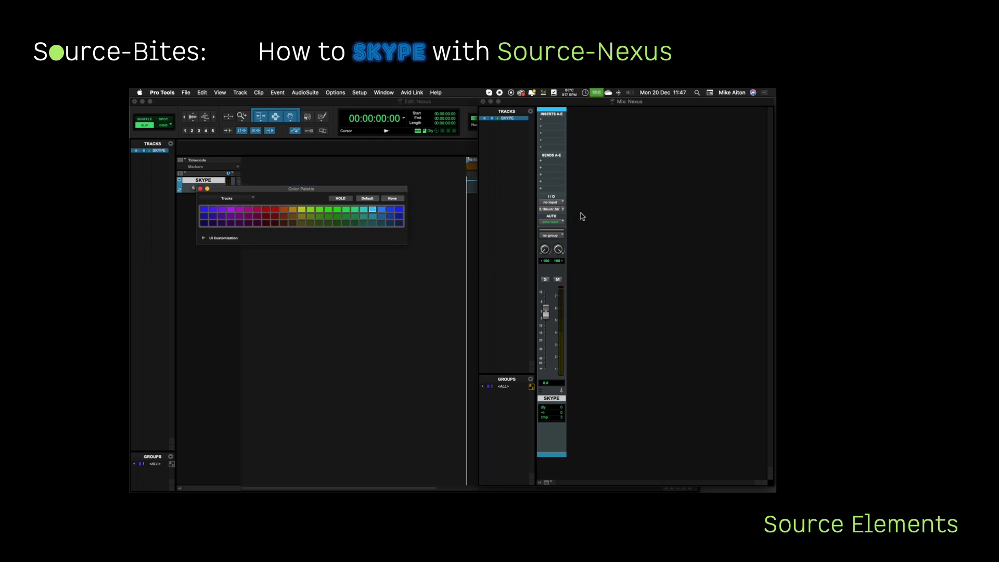
click(556, 221)
click(551, 215)
Set the SKYPE track's input to the 'to SKYPE' bus and close the colour palette
click(550, 203)
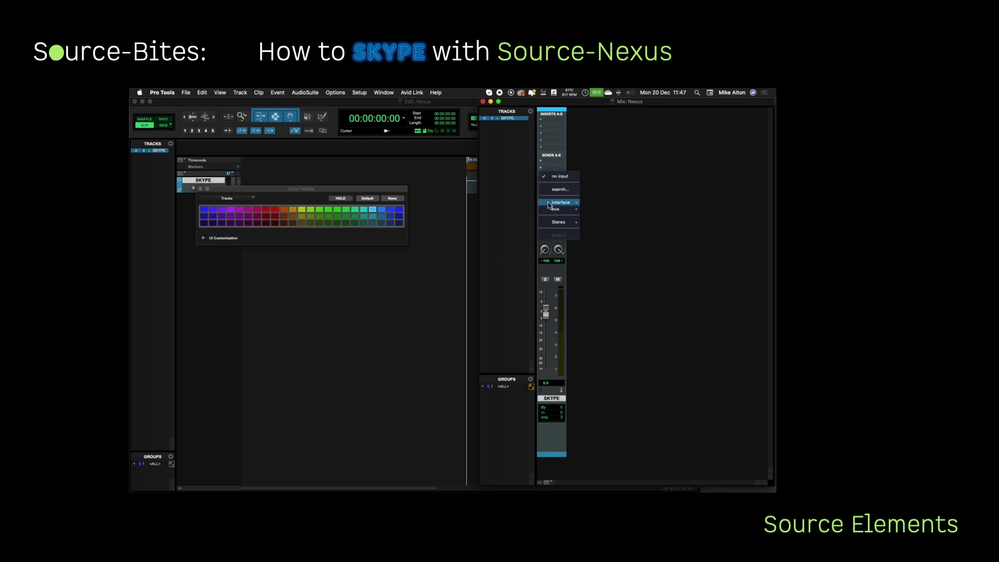
mouse_move(549, 205)
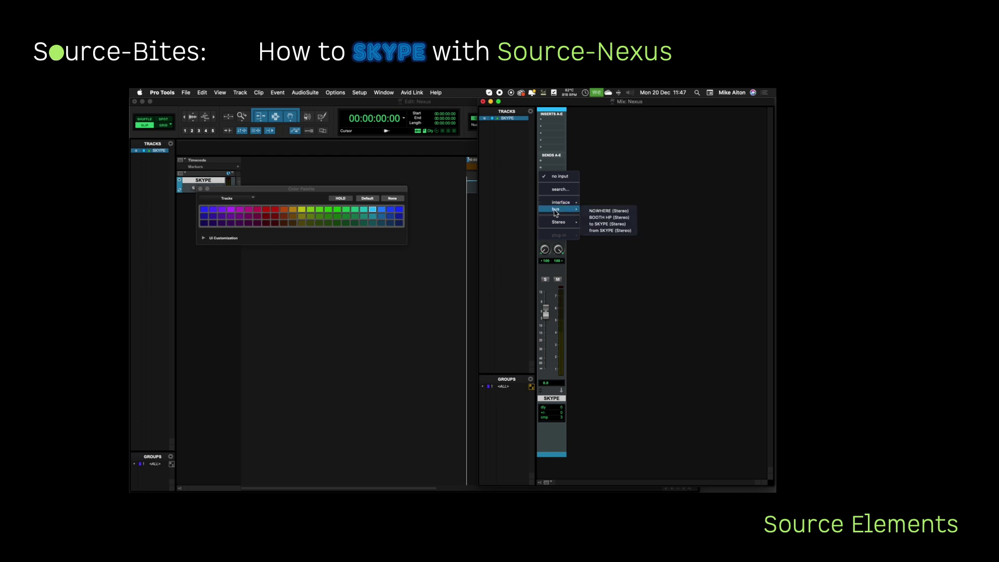
click(603, 224)
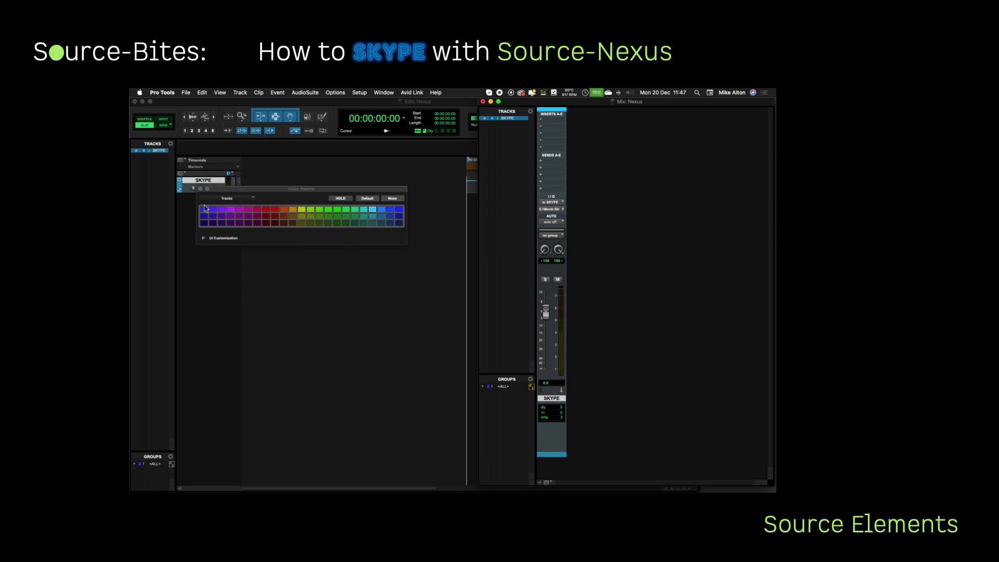
click(201, 188)
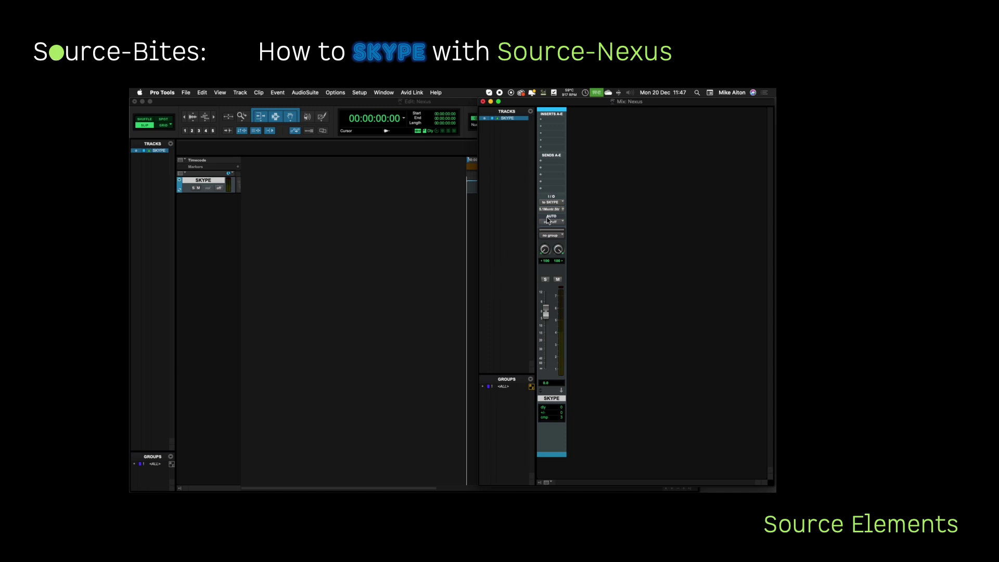
drag(552, 209, 603, 221)
Insert the Source-Nexus stereo plug-in on the SKYPE track's first insert slot
click(550, 130)
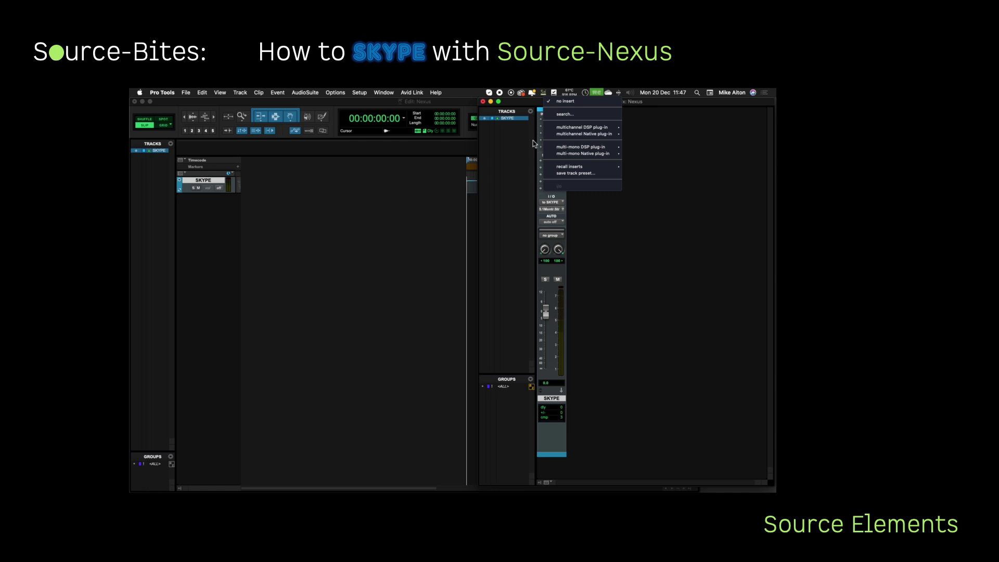
text(sourc)
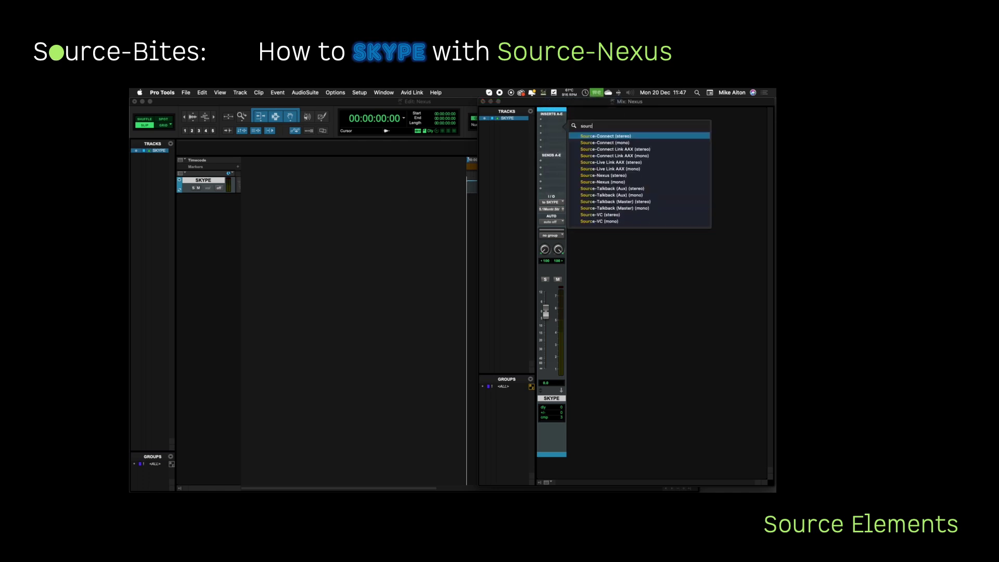
text(e-ne)
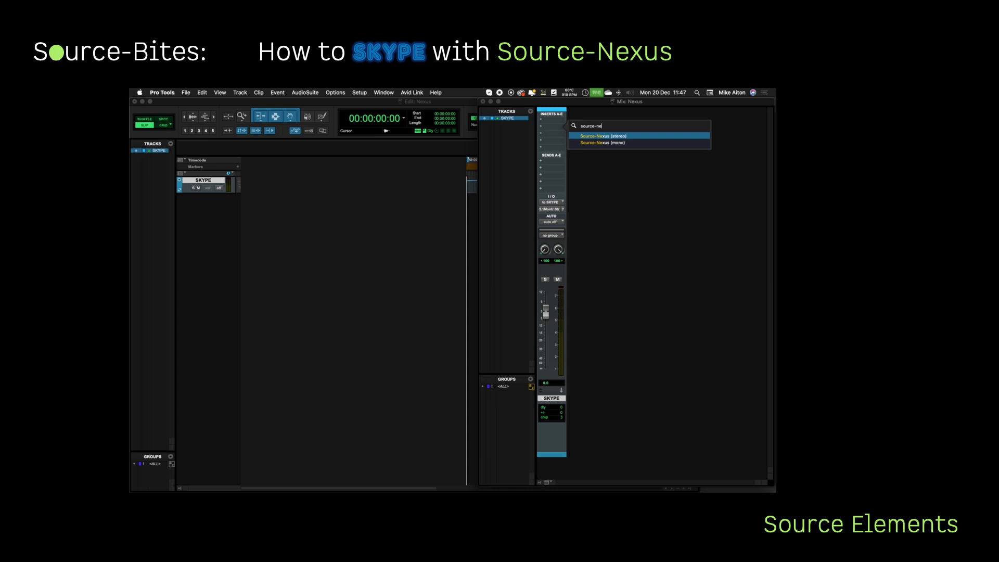
click(630, 137)
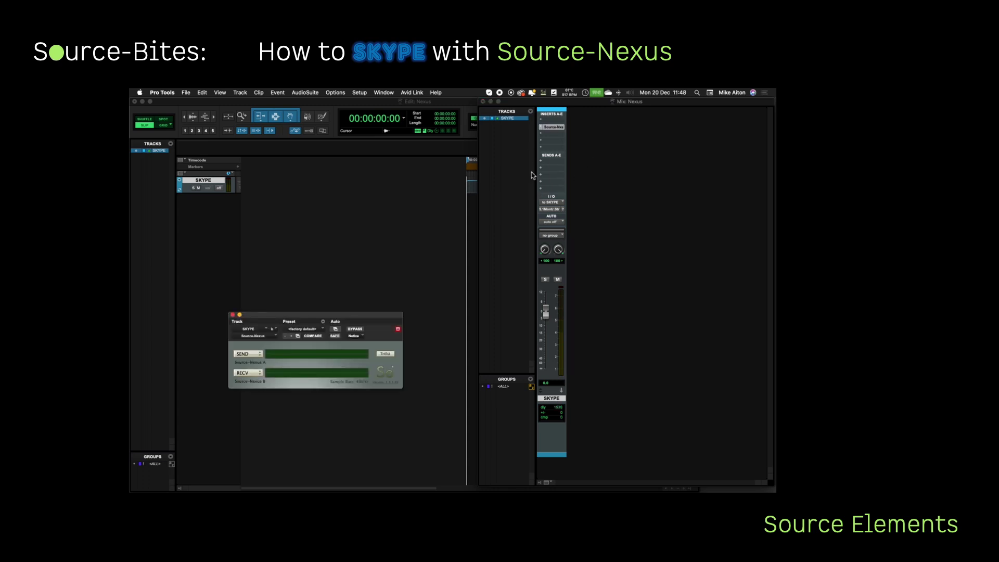
right_click(553, 127)
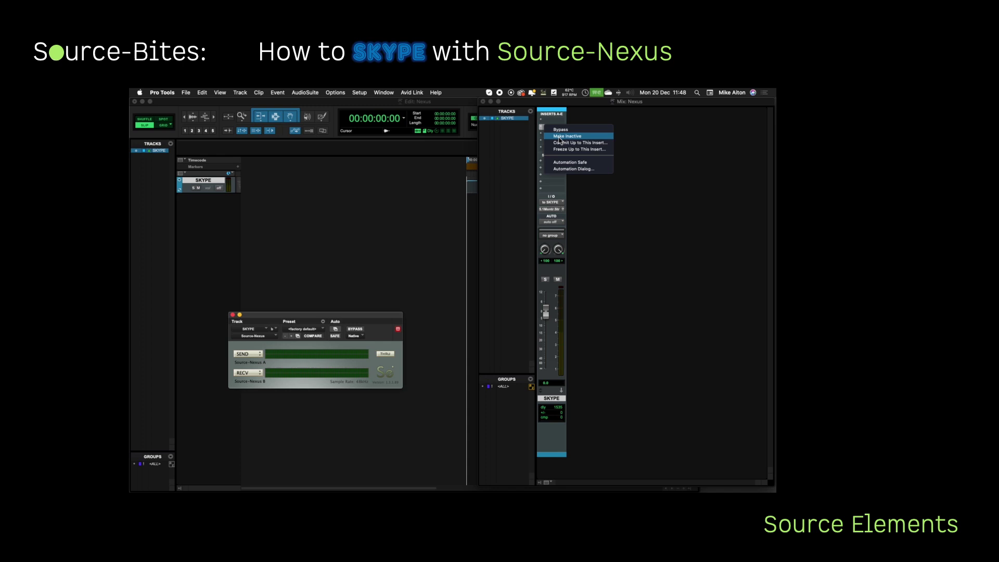
click(524, 134)
click(552, 127)
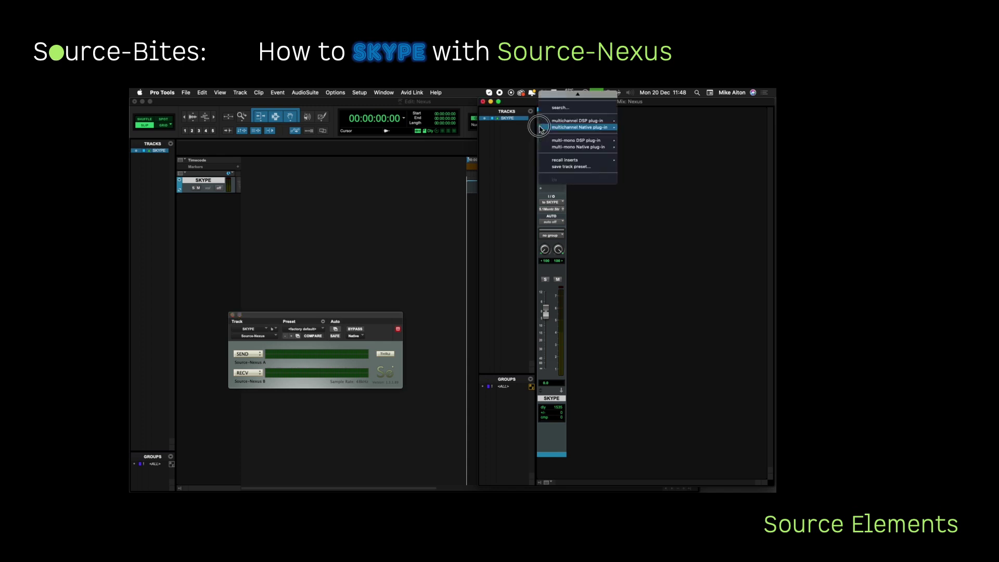
click(557, 100)
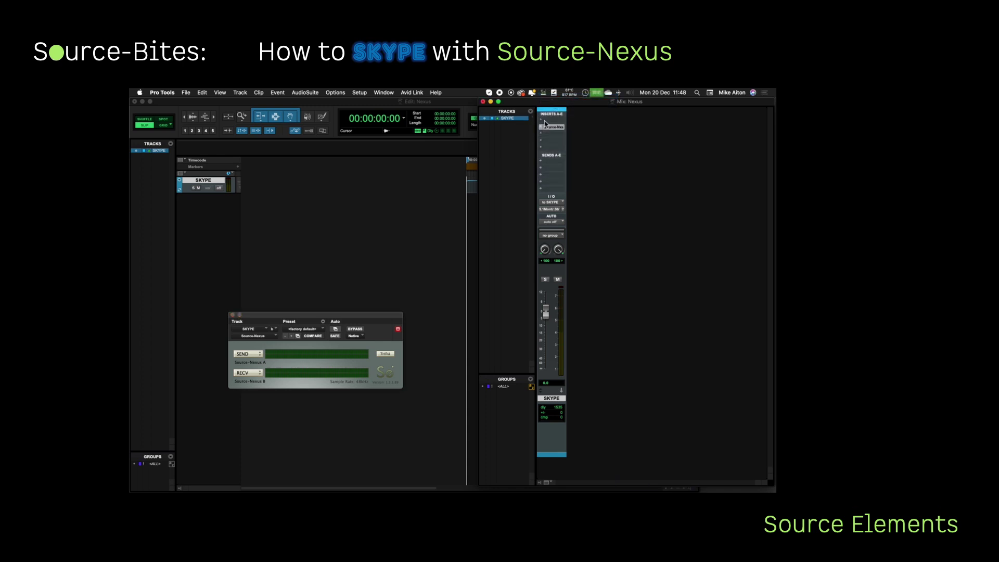
click(541, 128)
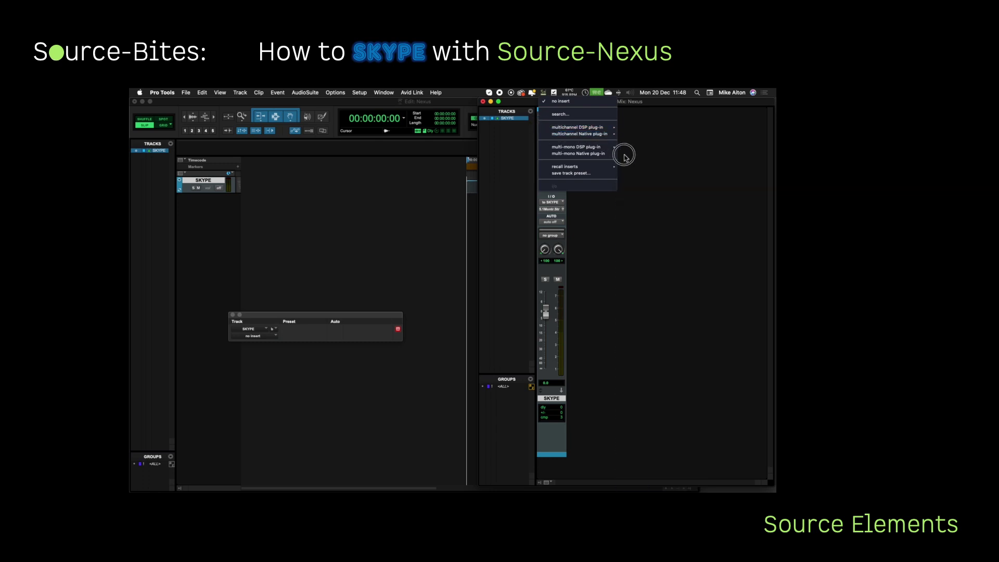
mouse_move(603, 134)
mouse_move(635, 211)
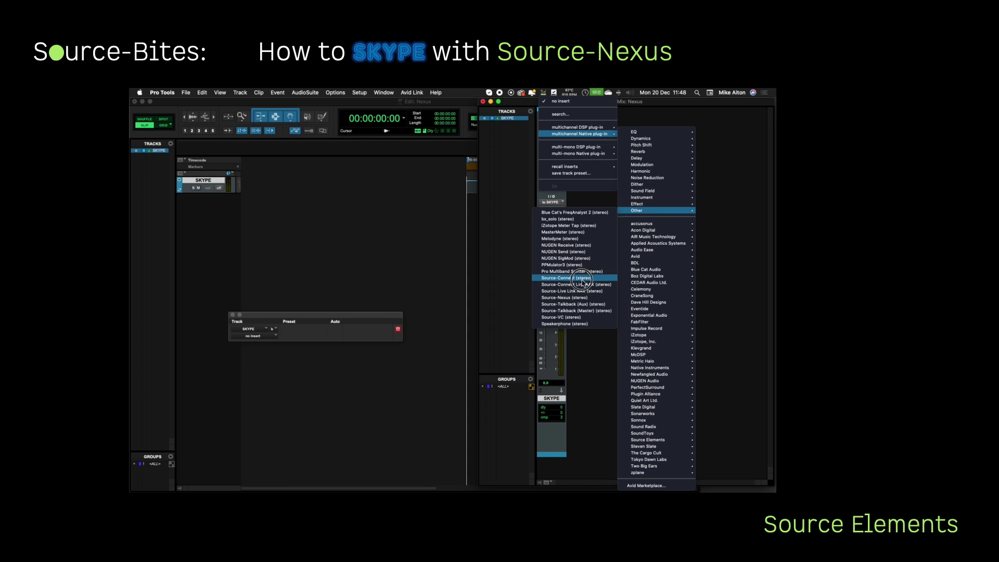
click(573, 298)
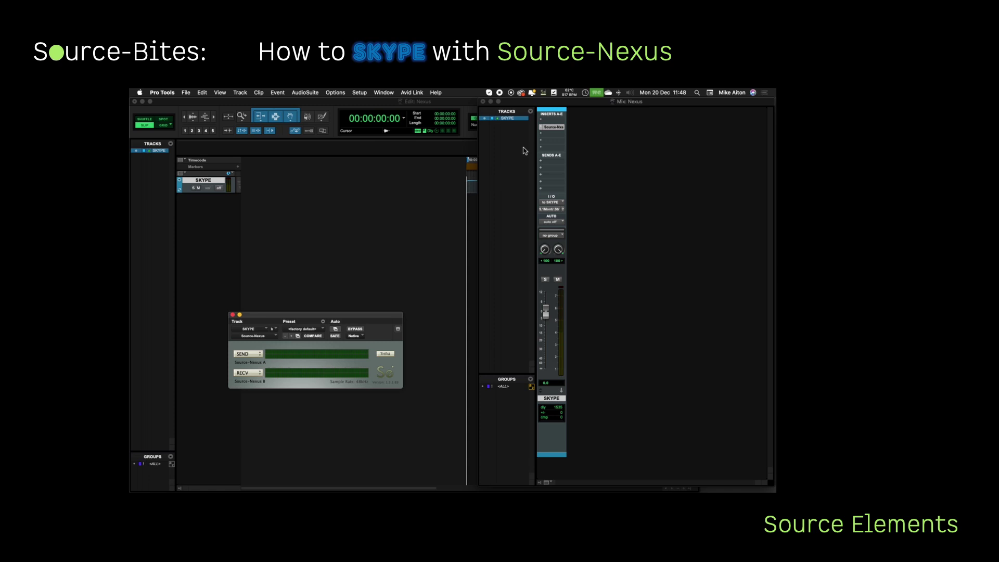
Set the Source-Nexus plug-in's SEND to 'to SKYPE' and RECV to 'from SKYPE' Input 1 & 2
click(261, 354)
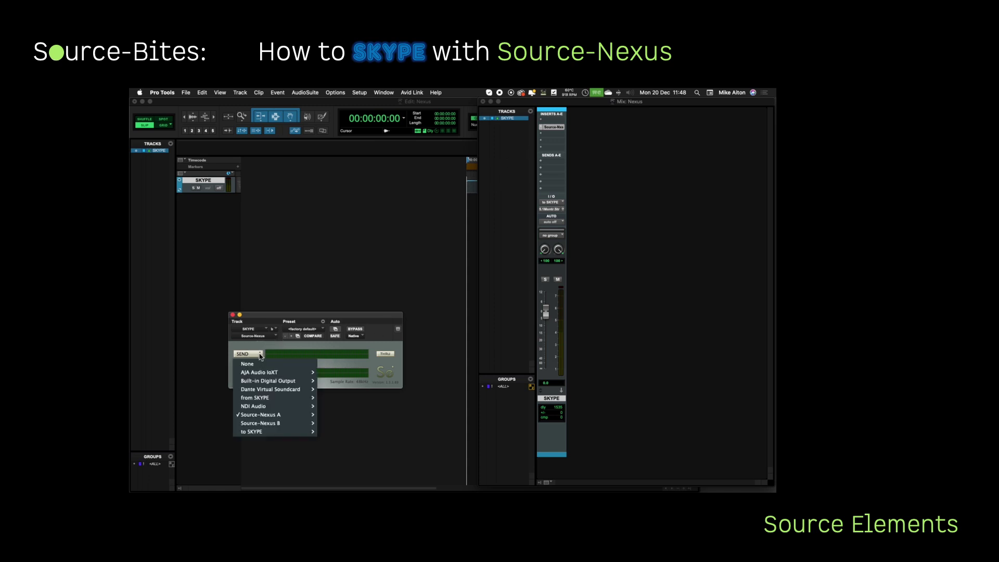
click(274, 437)
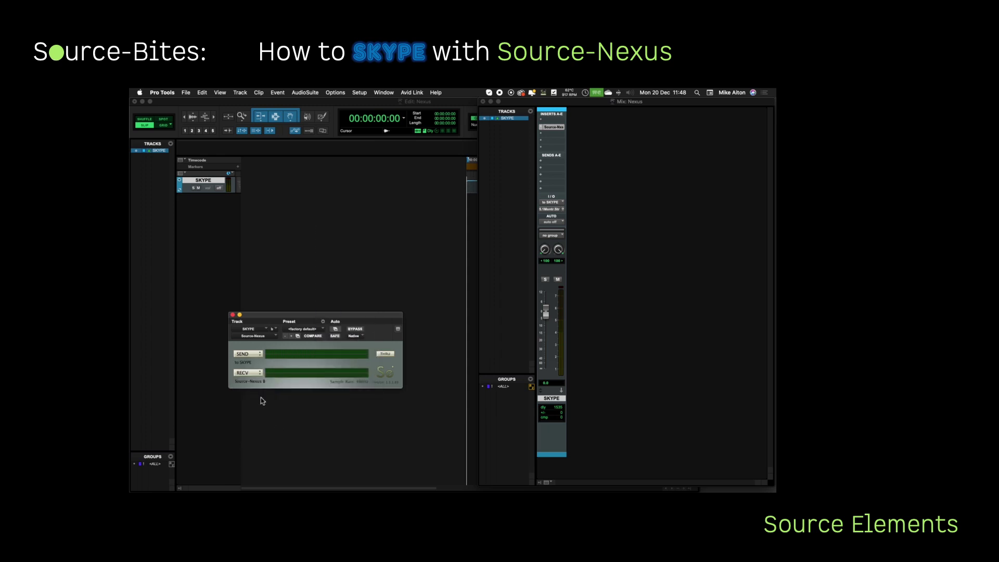
click(258, 374)
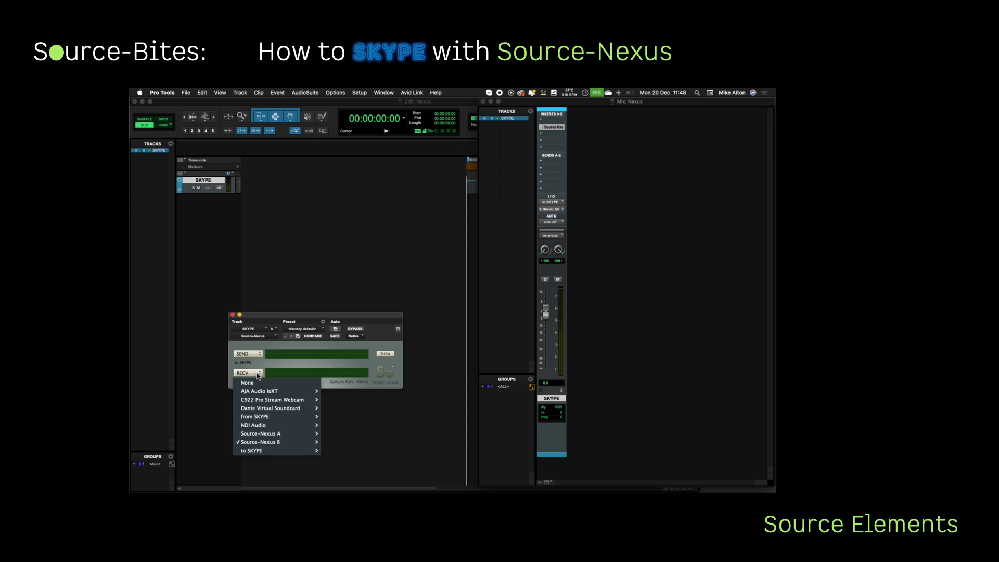
mouse_move(267, 418)
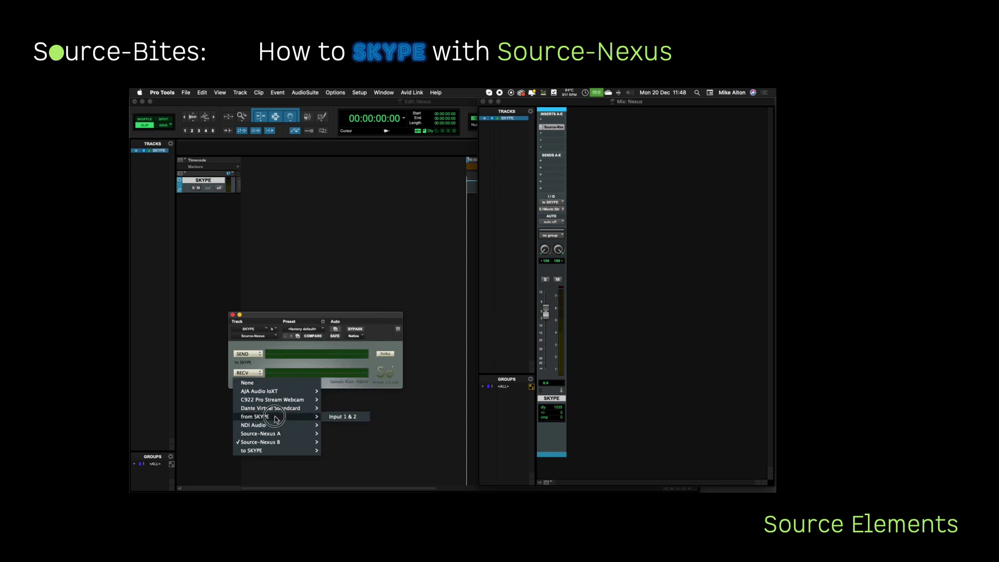
click(336, 417)
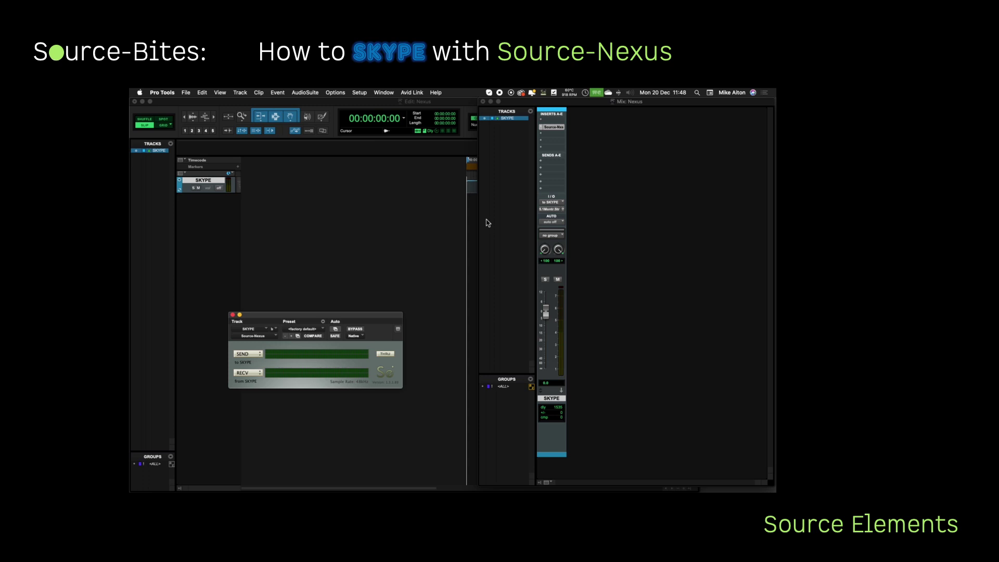
Insert Signal Generator (mono) as the first insert on the SKYPE track, above Source-Nexus
click(556, 122)
mouse_move(557, 123)
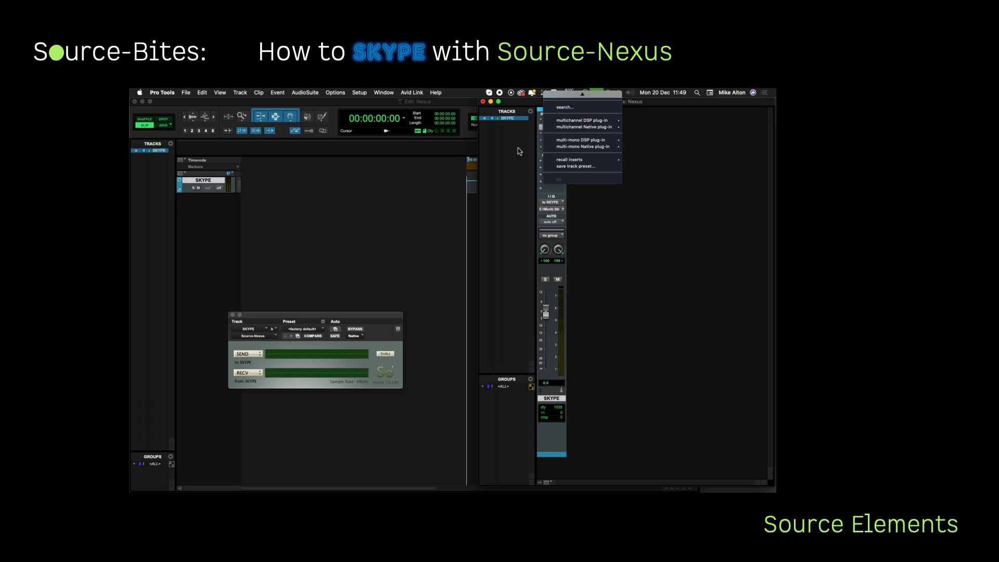
text(sig)
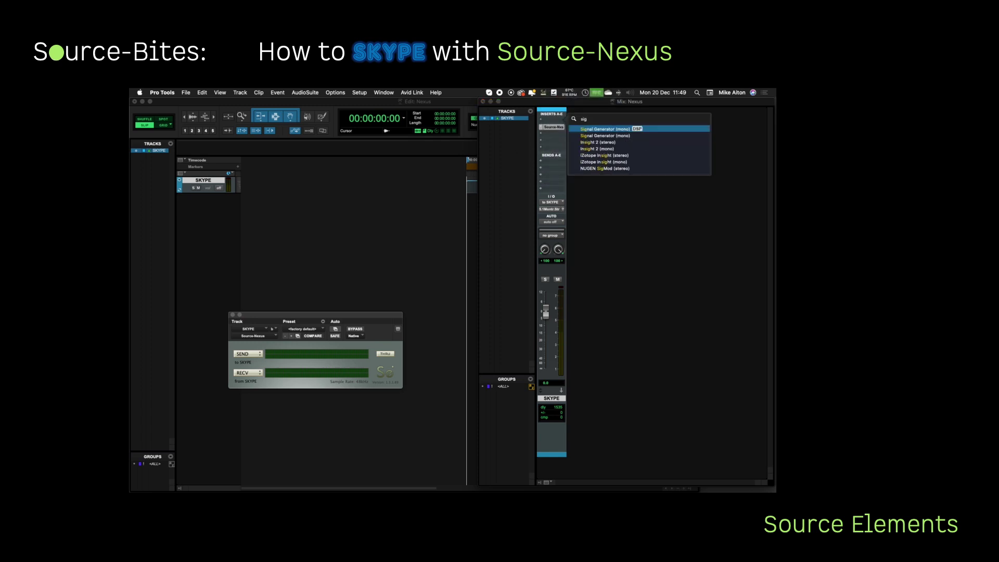
click(605, 136)
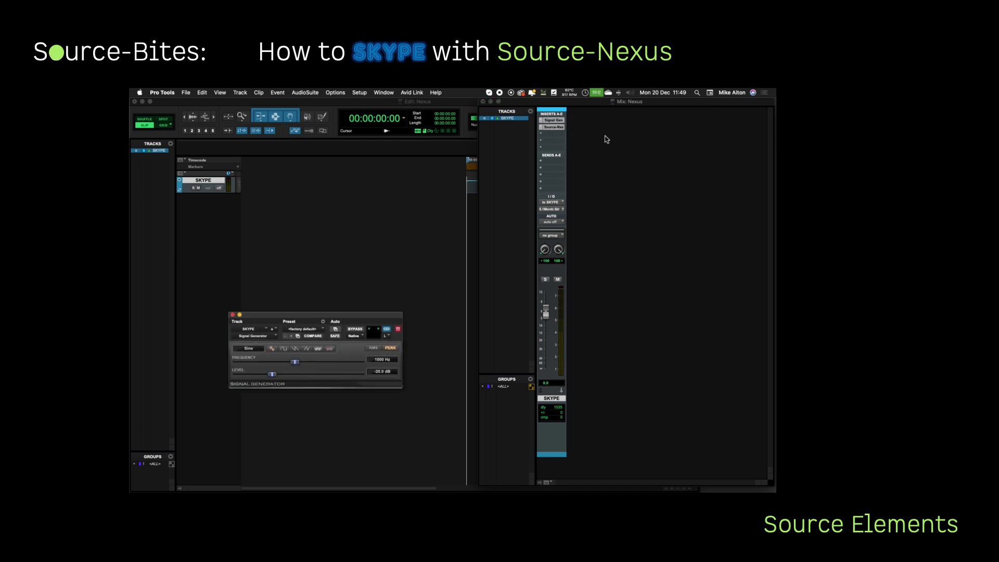
click(541, 123)
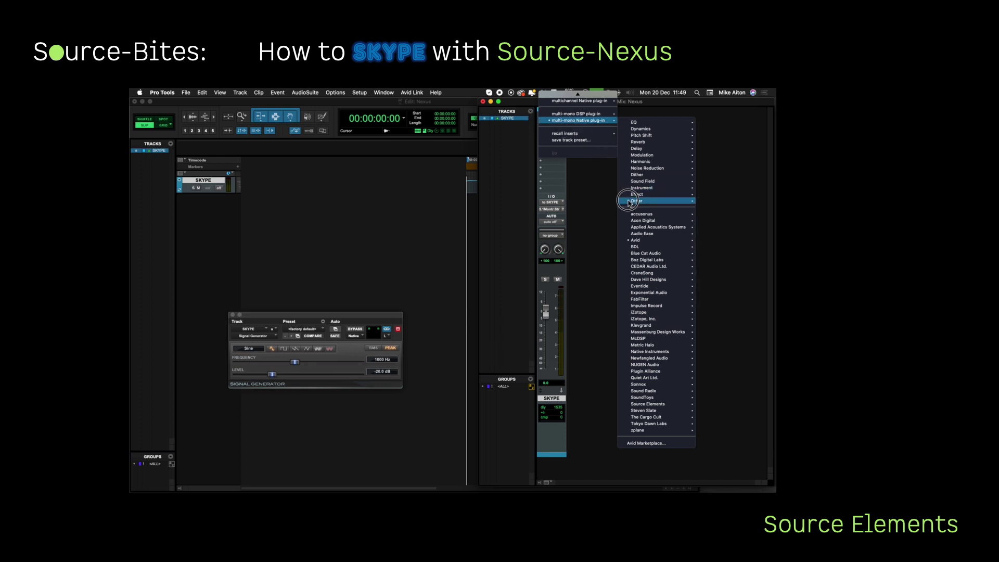
mouse_move(635, 201)
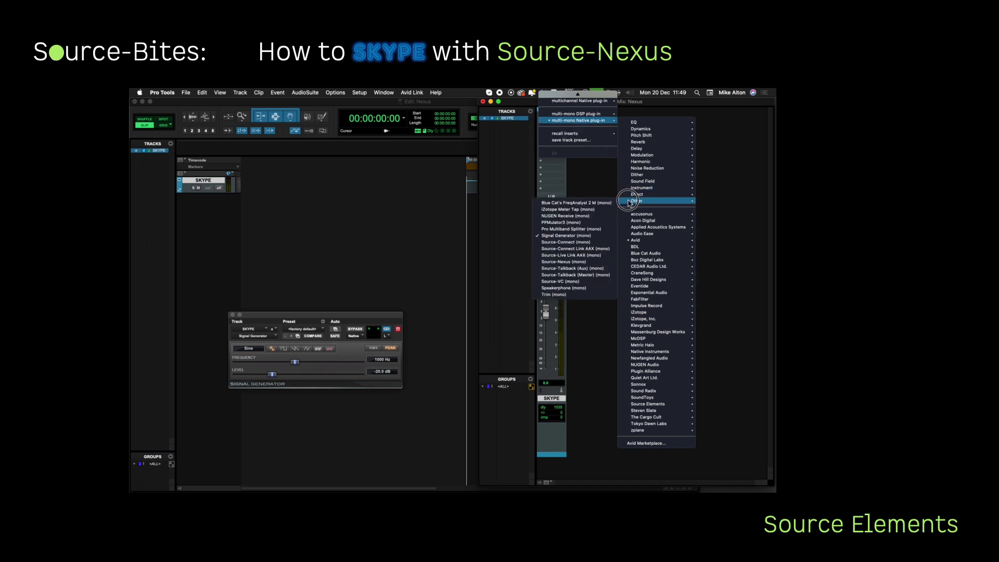
click(579, 235)
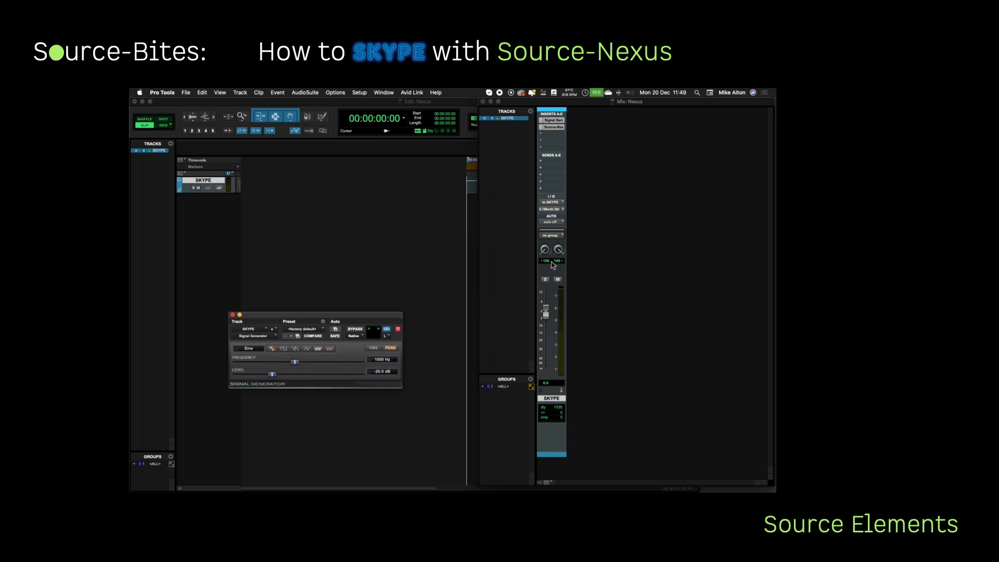
Move the Signal Generator window up so the Source-Nexus window shows, then go to Skype
click(399, 330)
drag(391, 315, 393, 241)
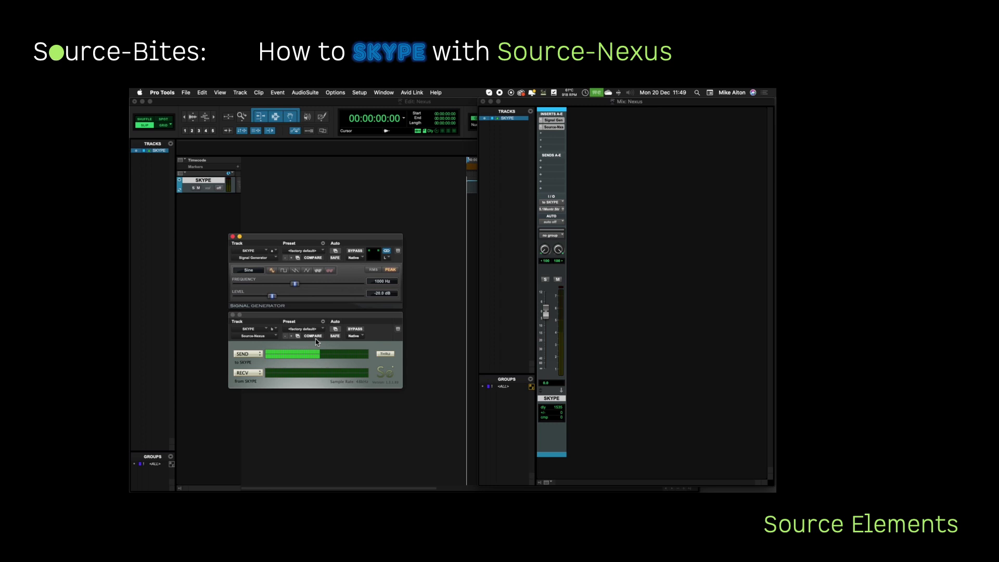
key(super+Tab)
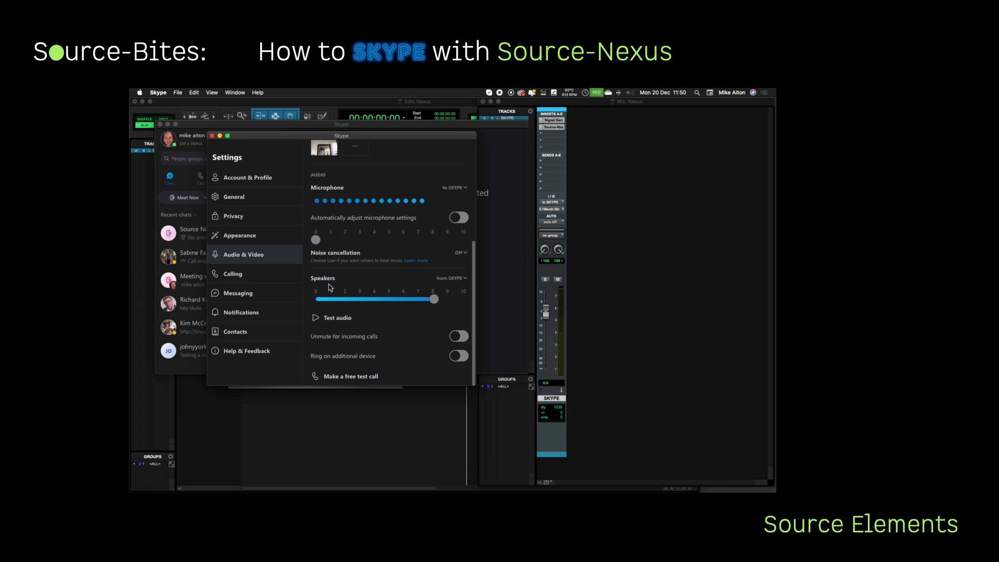
Play Skype's test audio so its sound feeds the SKYPE track
click(315, 318)
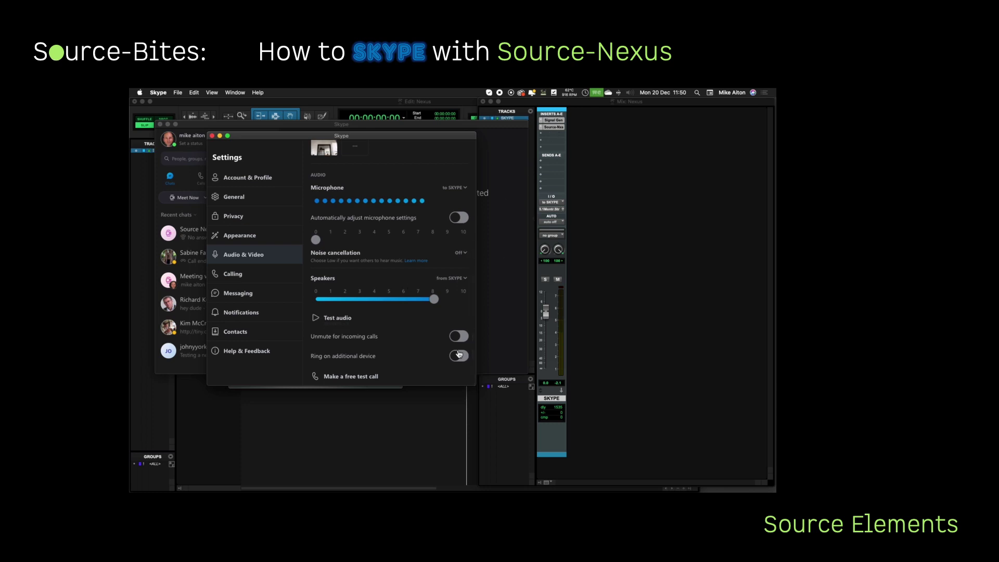
In Pro Tools' mixer, make the Signal Generator inactive, close its window, and start a new track
click(429, 470)
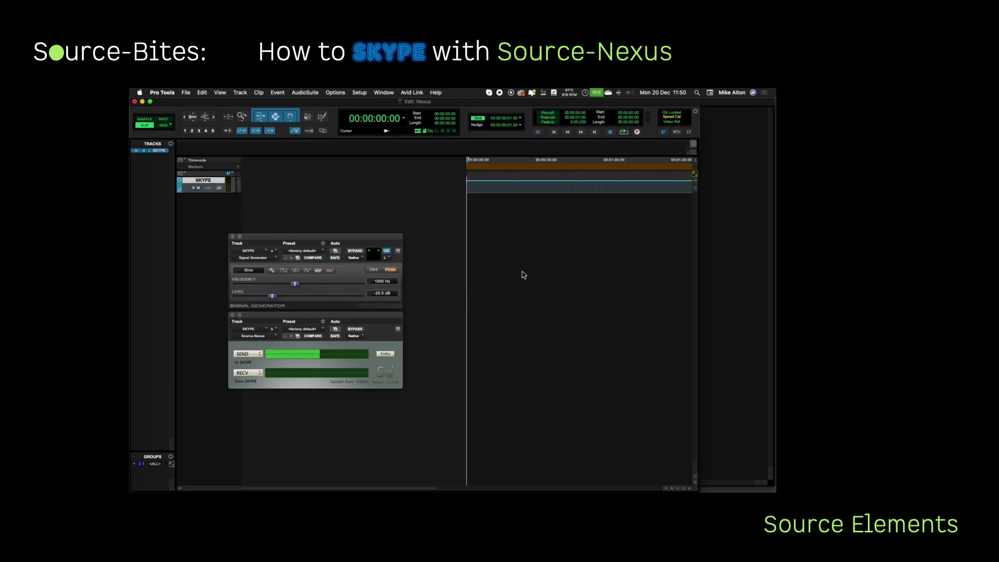
key(super+equal)
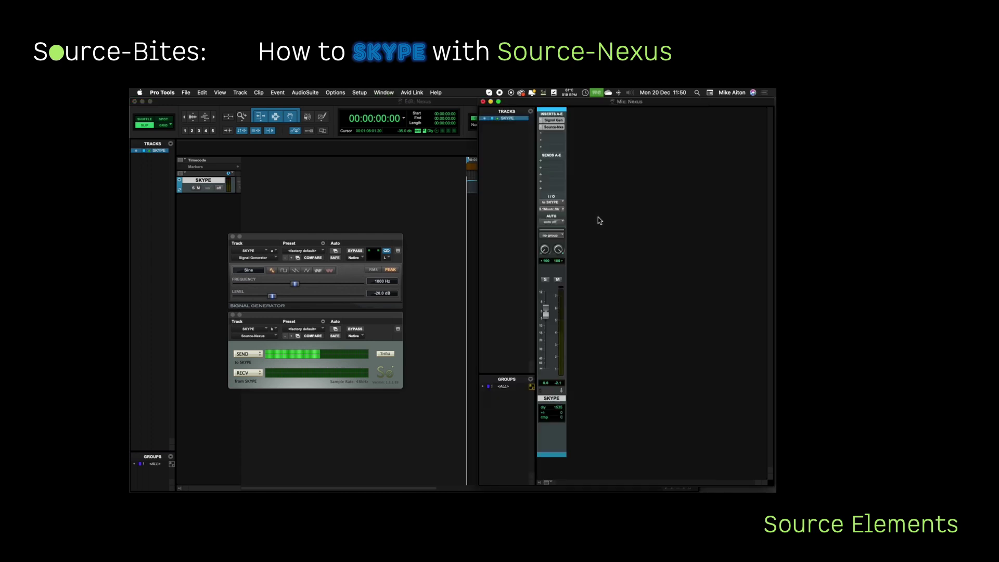
click(552, 122)
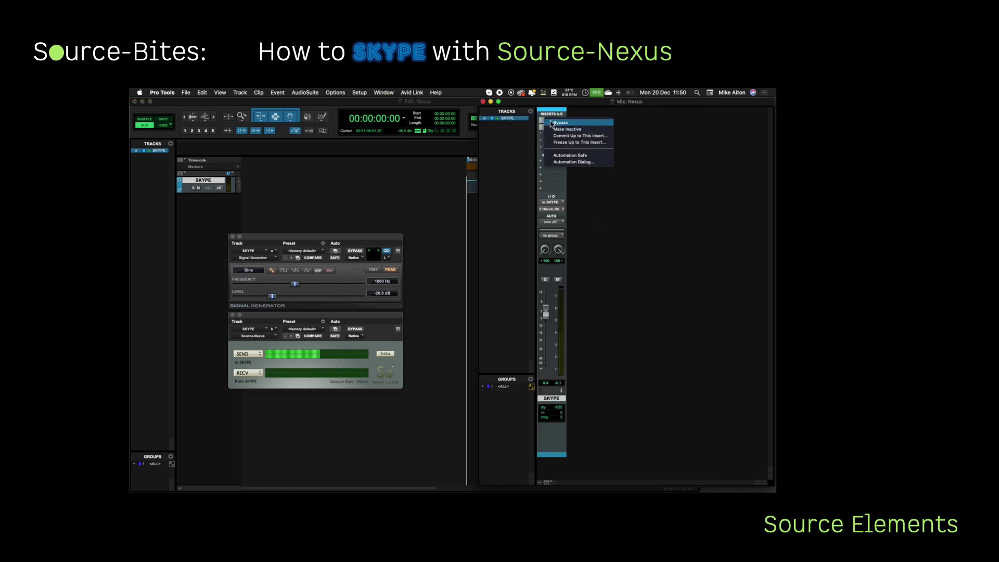
click(560, 133)
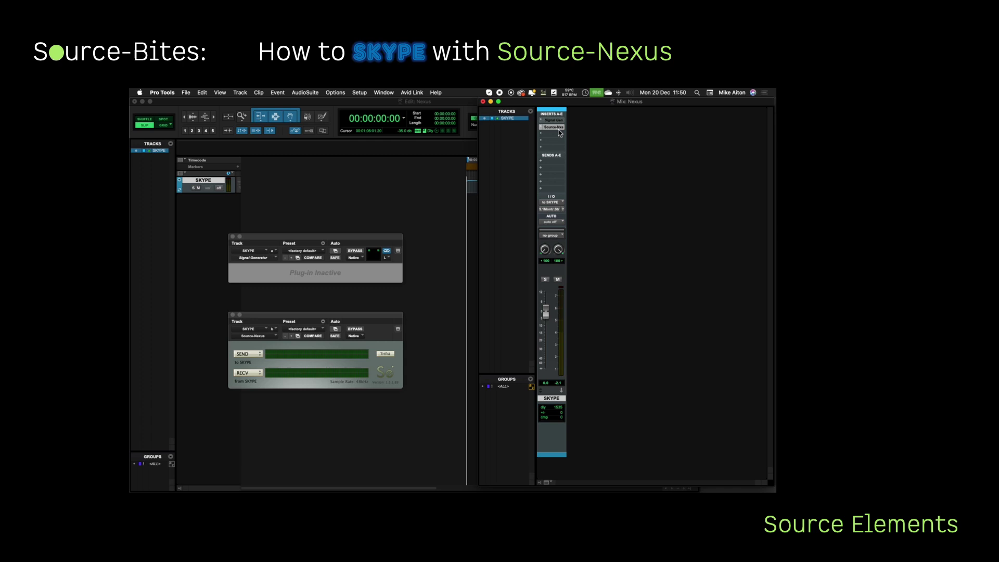
click(233, 237)
key(super+shift+n)
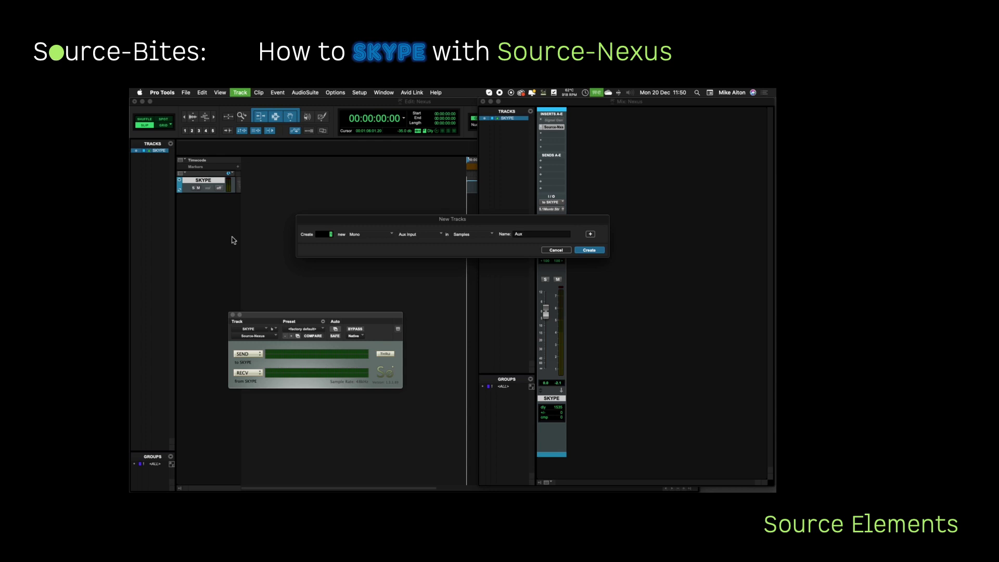
Create the mono aux track named MIC with automation set to off
click(531, 234)
text(MIC)
key(Return)
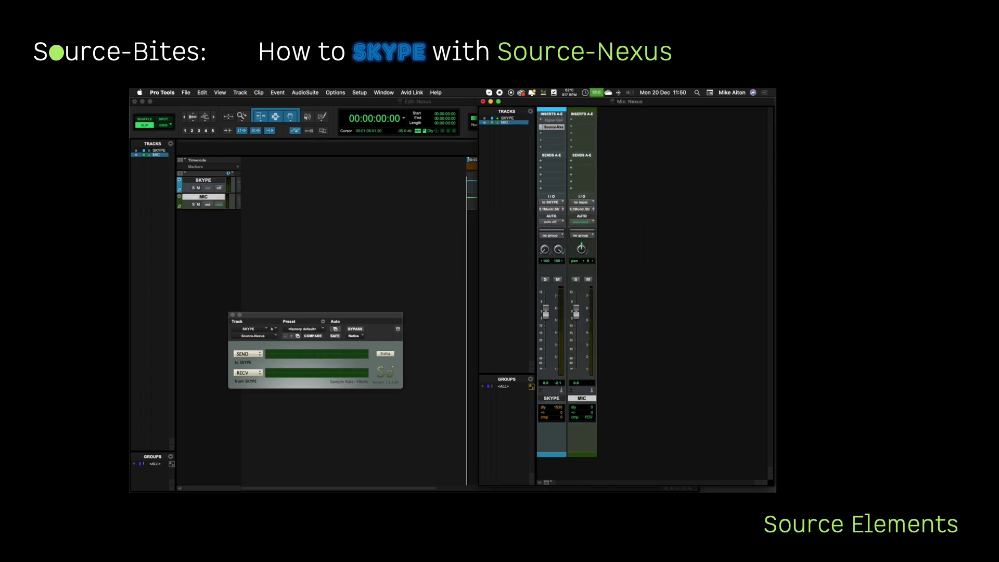
click(581, 223)
click(580, 211)
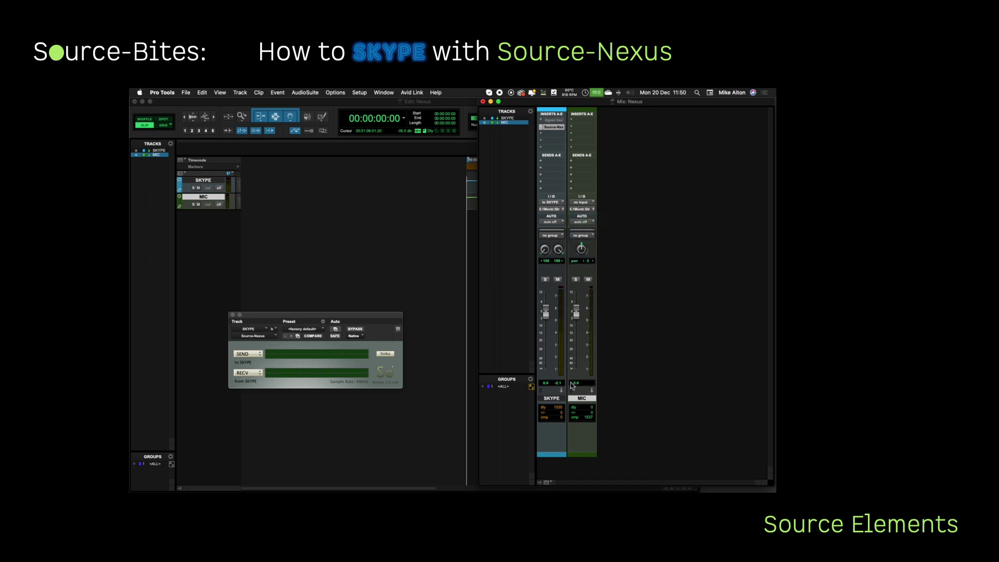
Colour the MIC track purple
double_click(590, 454)
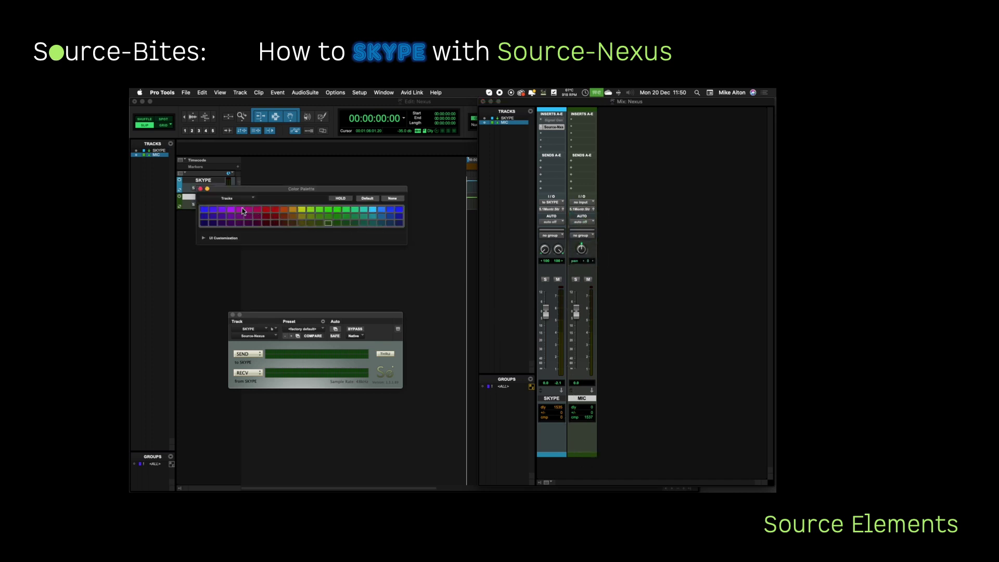
click(231, 210)
click(201, 189)
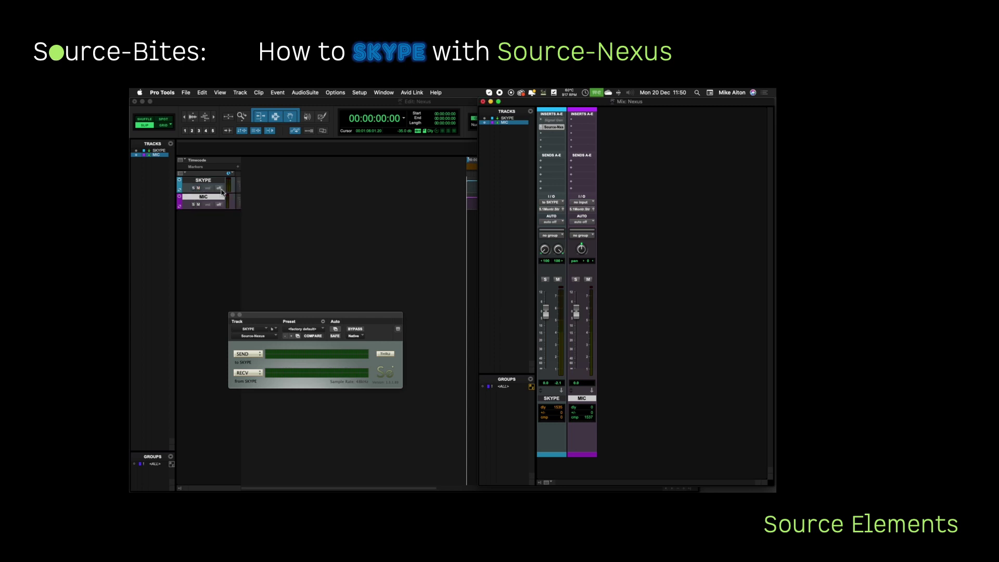
click(584, 210)
mouse_move(586, 215)
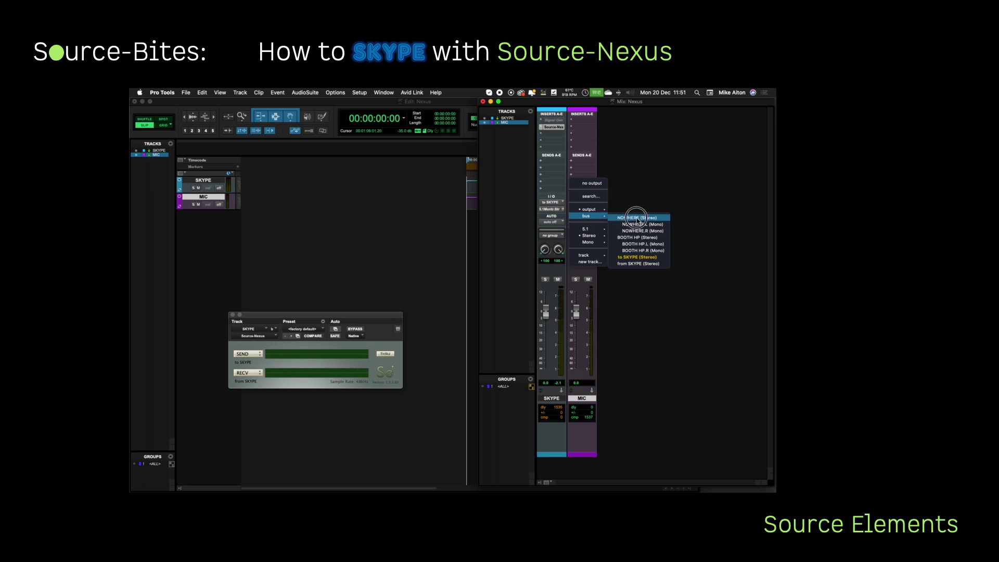
Route MIC's output to the NOWHERE bus and add a MIC send to the to SKYPE bus
click(636, 218)
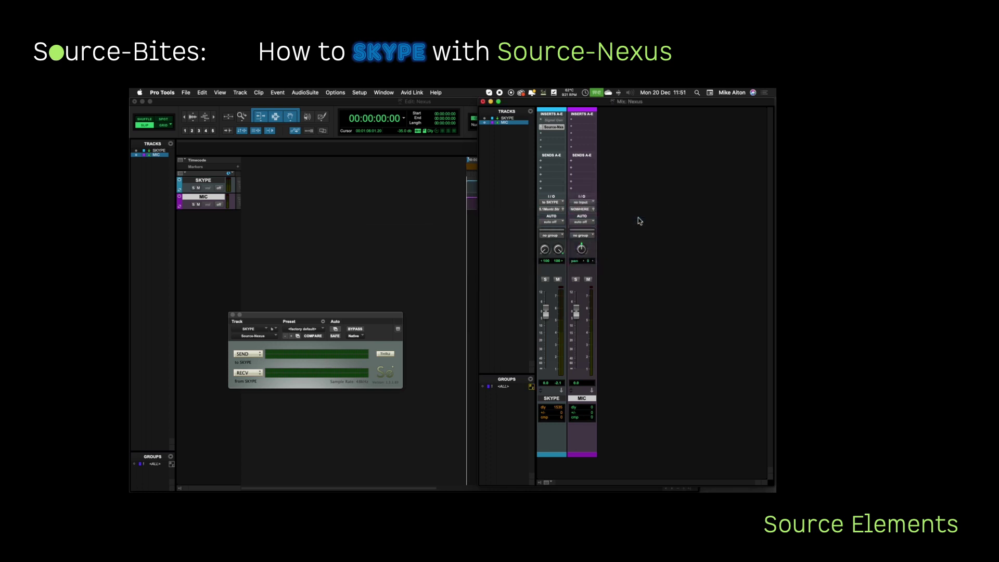
click(573, 160)
mouse_move(604, 168)
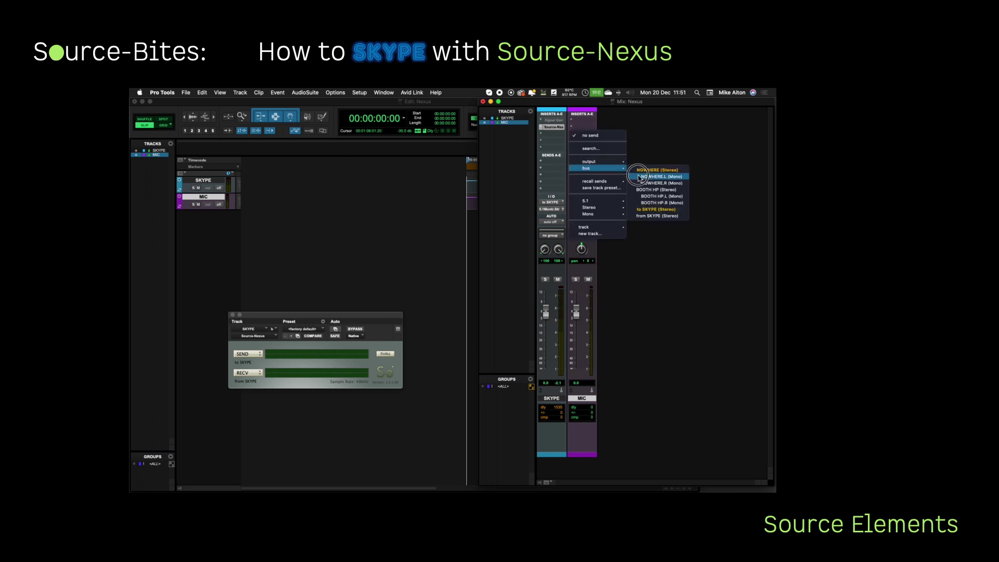
click(645, 208)
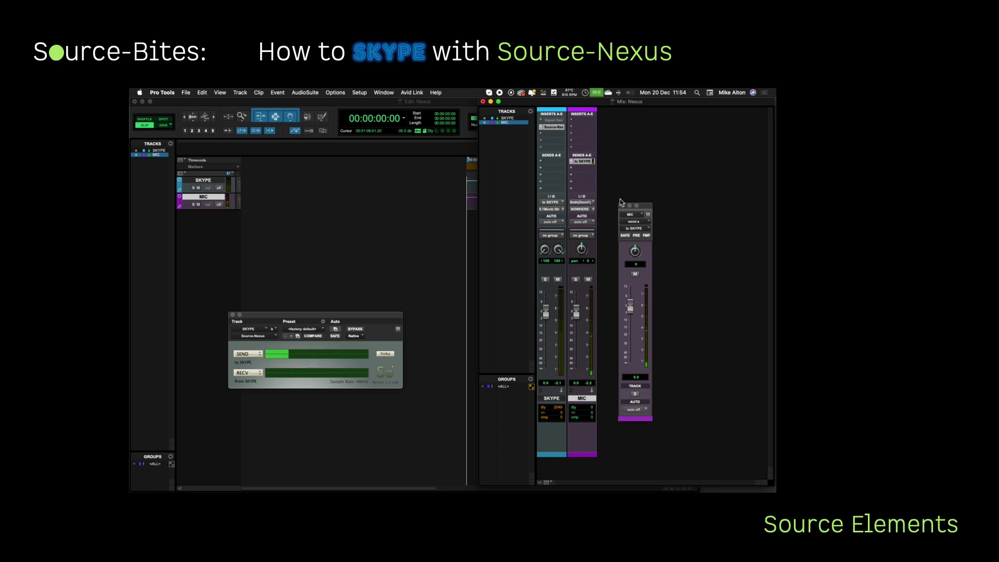
key(super+Tab)
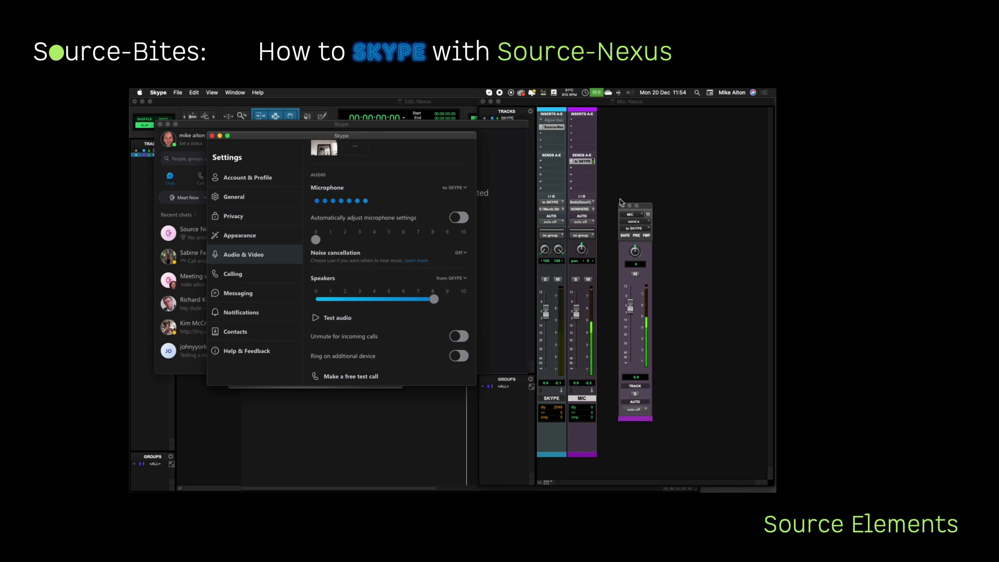
key(super+Tab)
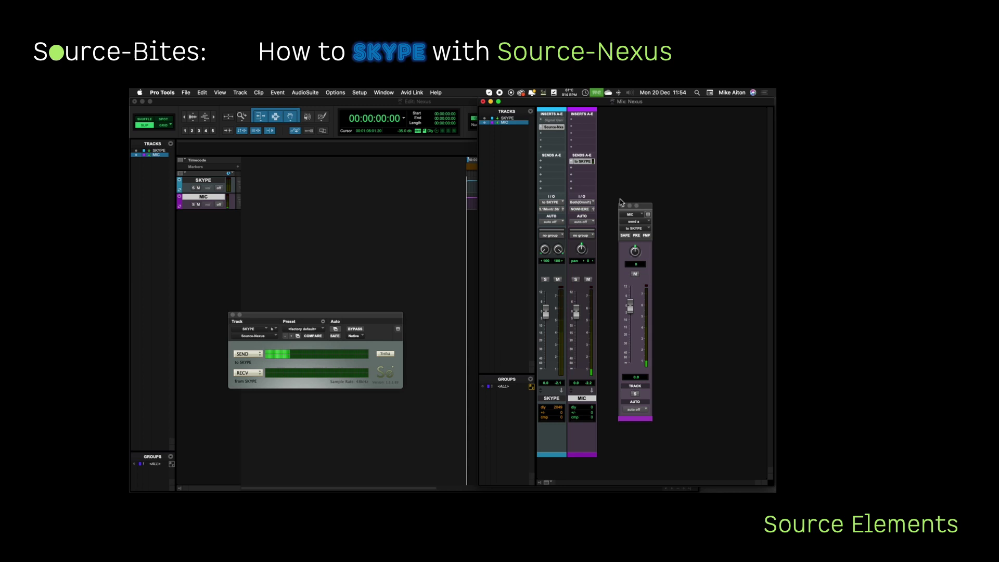
Create a mono audio track named Mic record with automation off
key(super+shift+n)
key(Tab)
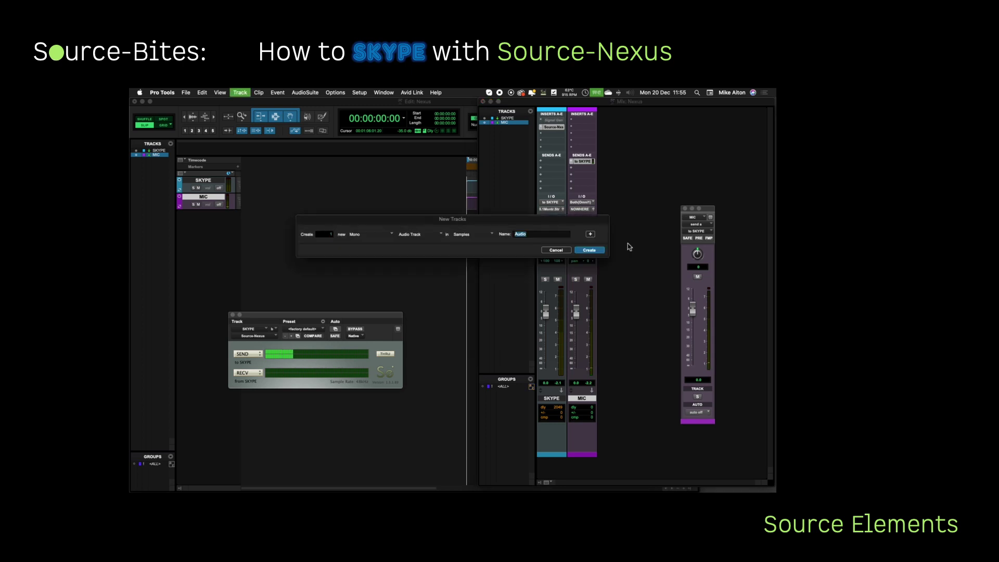
text(Mic record)
key(Return)
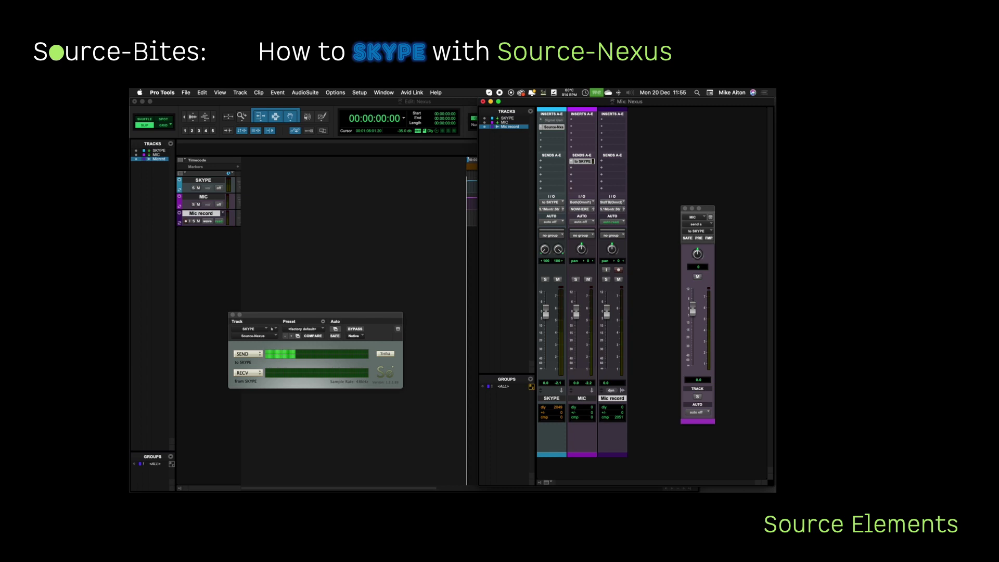
click(614, 222)
click(618, 214)
Add a mono bus named Mic record in the I/O Setup
click(359, 93)
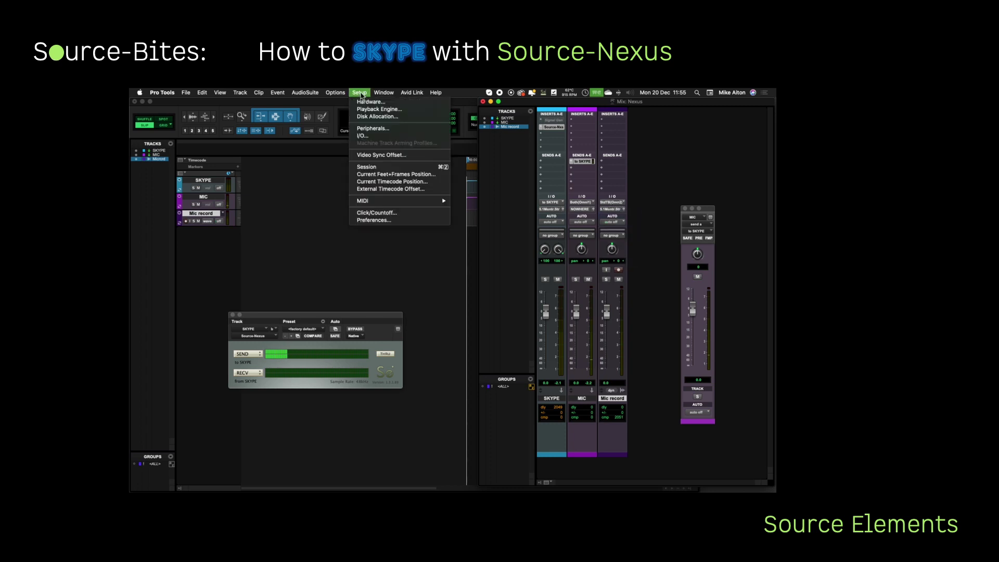
click(363, 136)
click(333, 409)
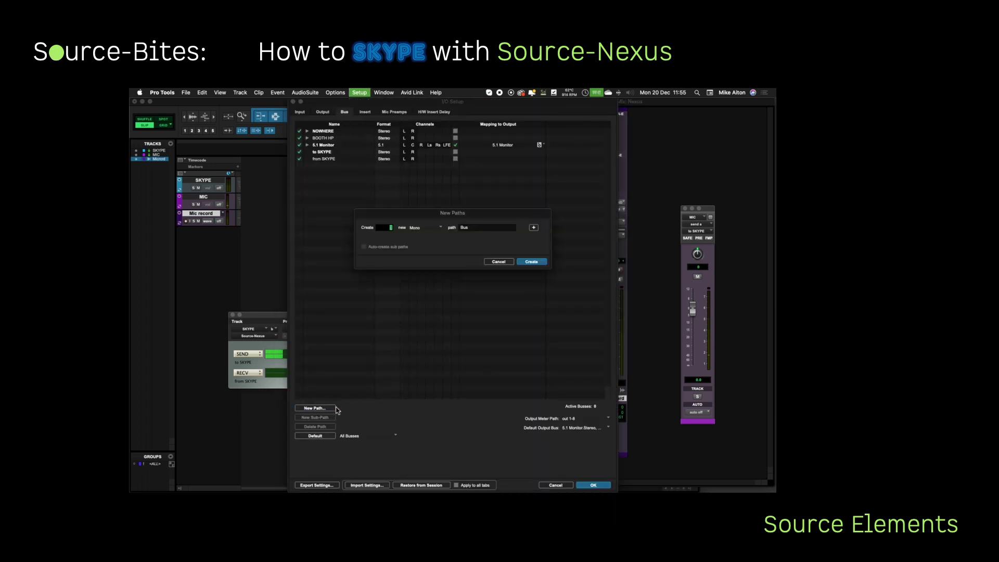
key(Tab)
text(Mic record)
click(532, 262)
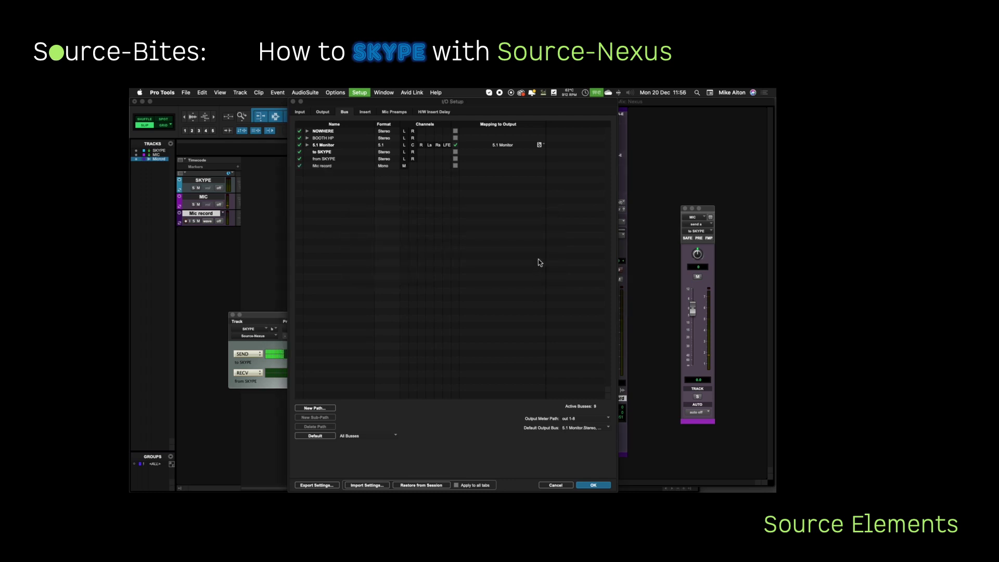
click(593, 485)
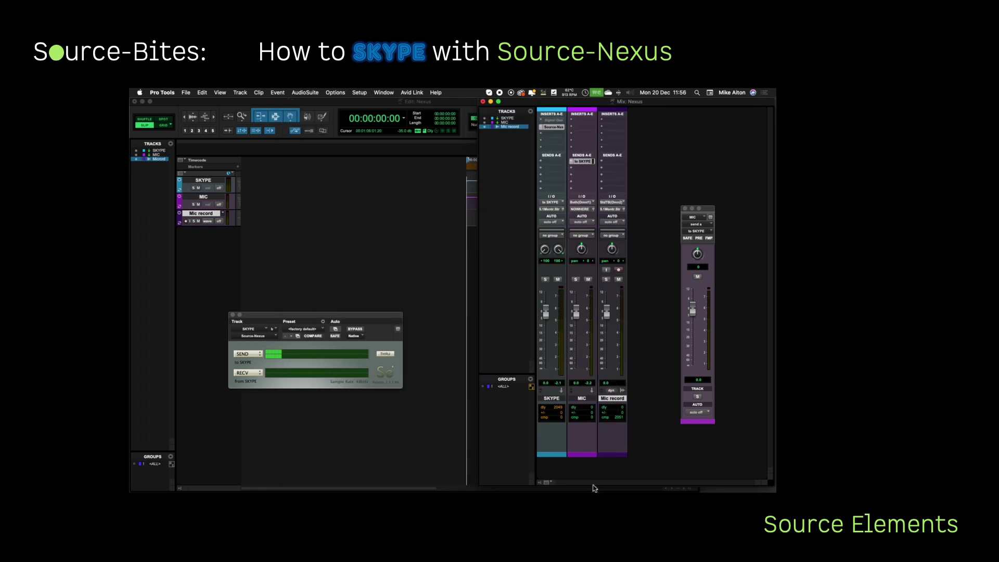
Route the MIC track's second send to the Mic record bus
click(572, 170)
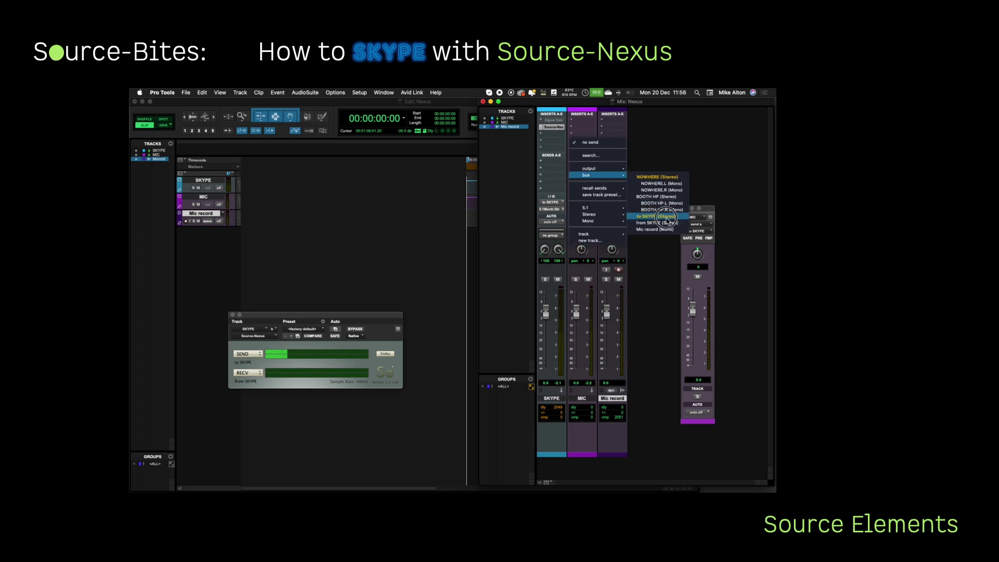
click(665, 230)
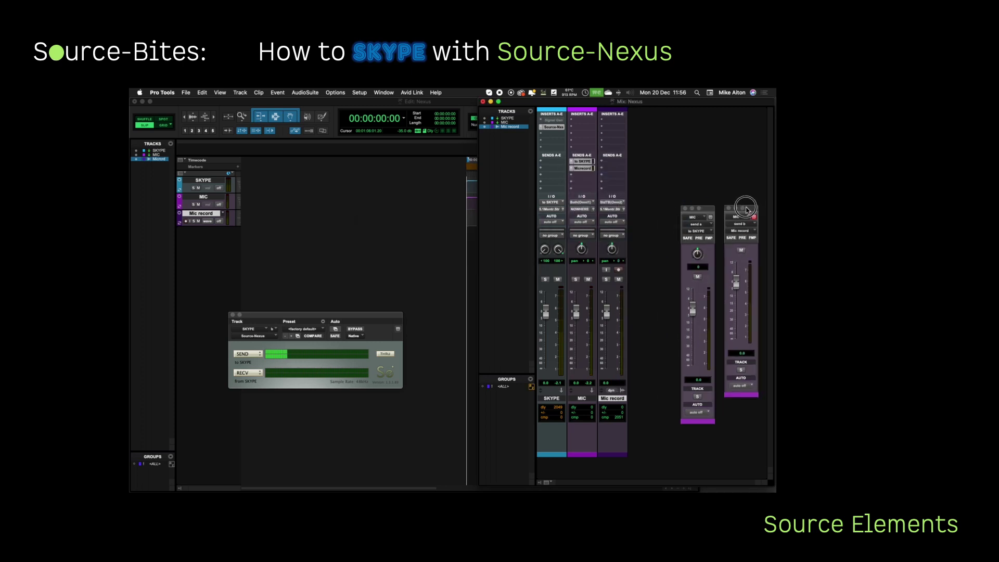
click(335, 93)
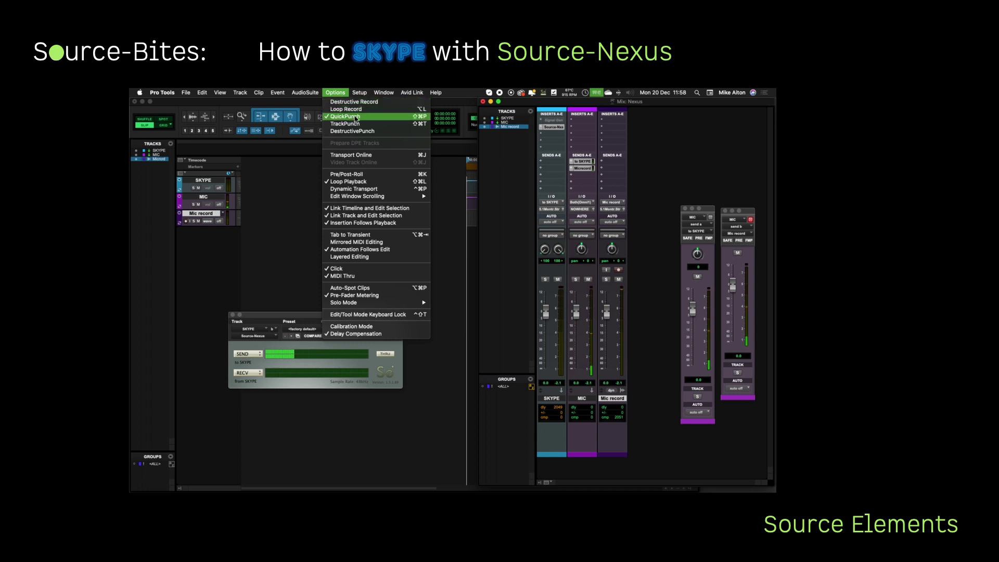
Arm the transport for recording in QuickPunch mode and record-enable the Mic record track
click(304, 192)
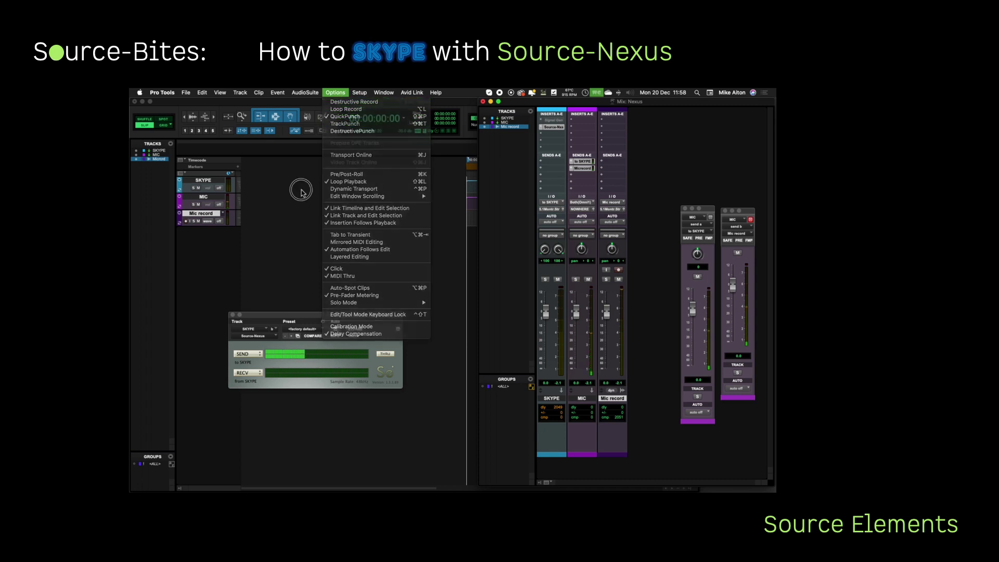
key(super+1)
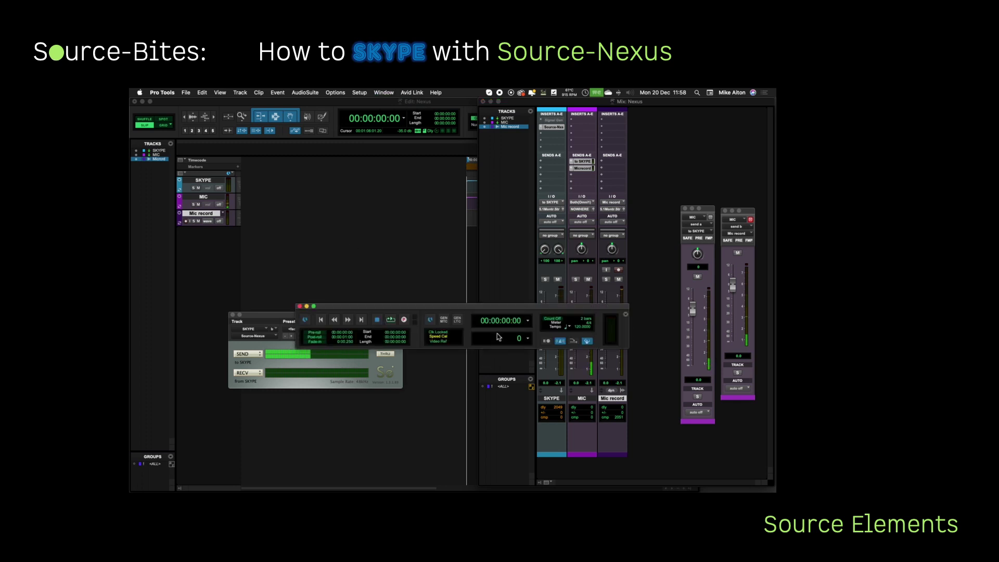
click(404, 320)
right_click(405, 321)
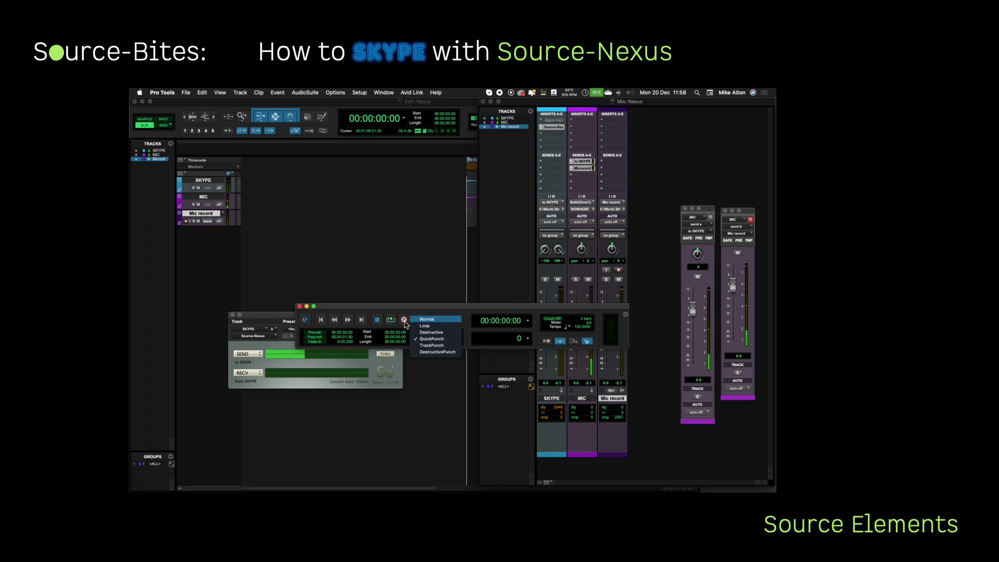
click(405, 322)
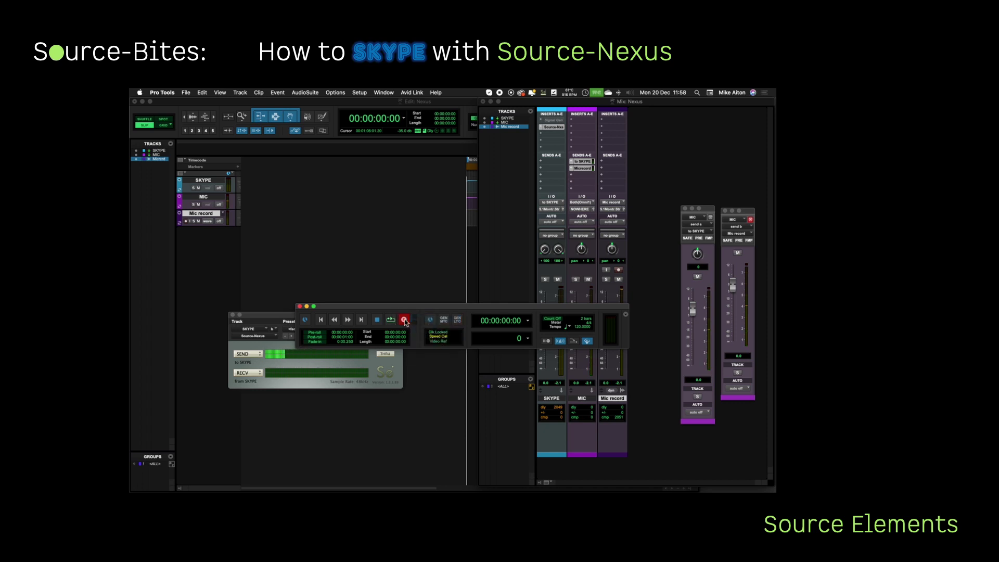
click(300, 307)
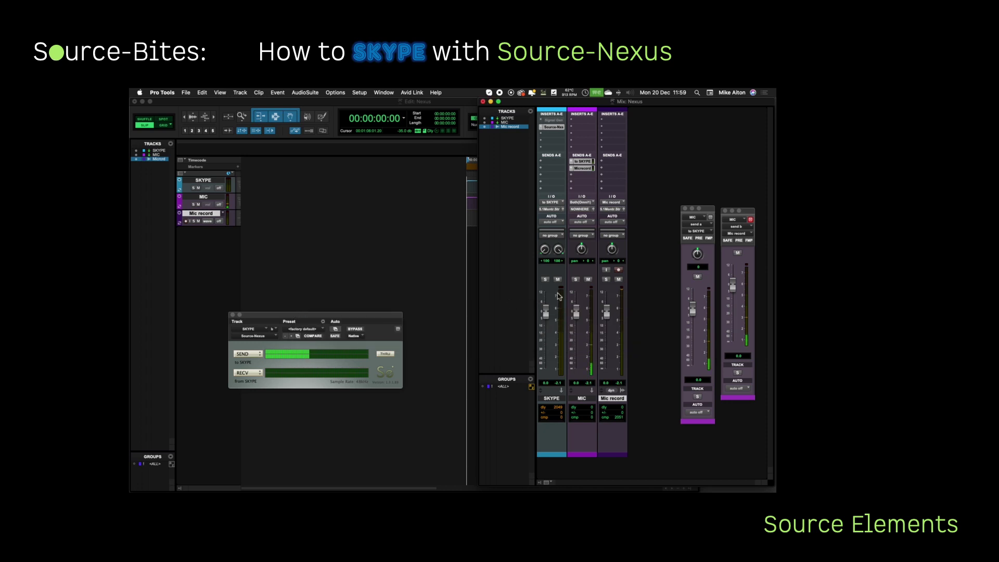
click(619, 271)
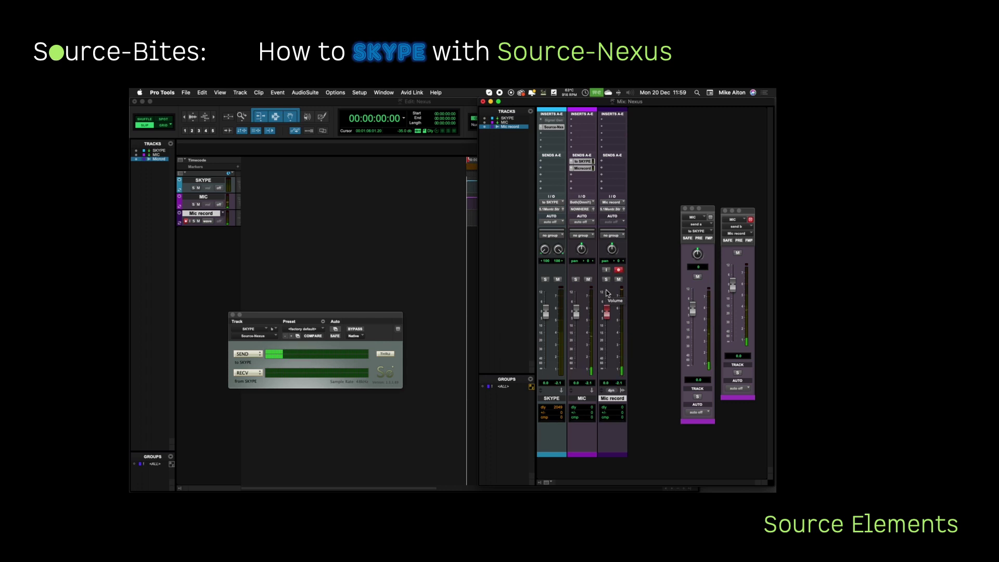
Add a stereo bus named SKYPE record in the I/O Setup
click(359, 93)
click(362, 136)
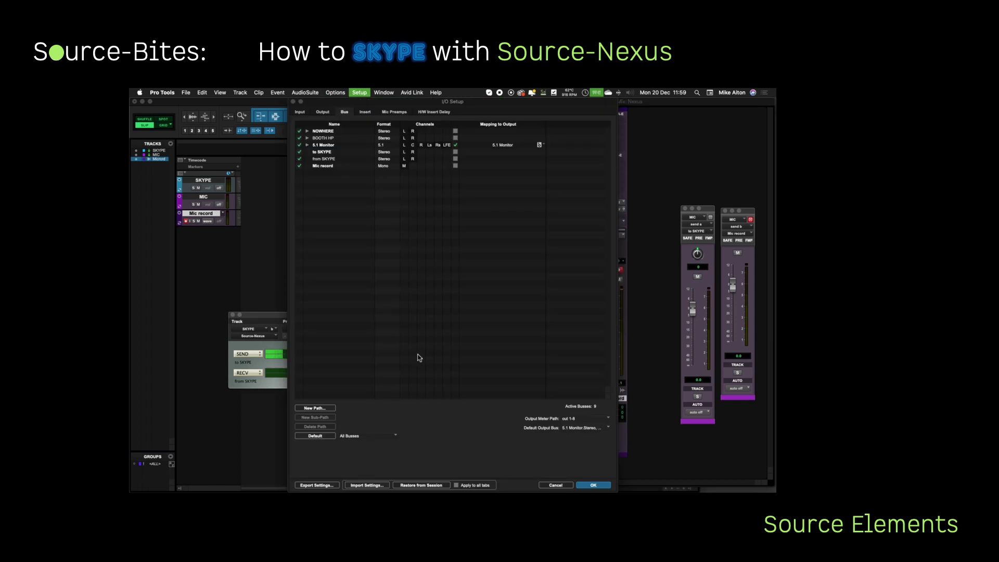
click(320, 408)
click(415, 228)
click(421, 236)
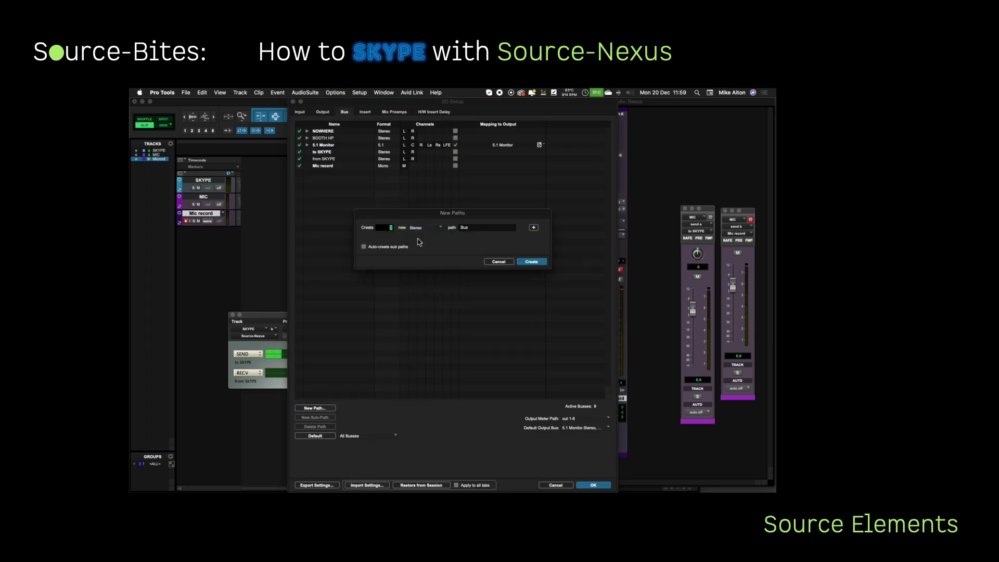
drag(473, 229, 457, 233)
text(SKYPE record)
click(464, 228)
text(K)
click(531, 262)
click(596, 485)
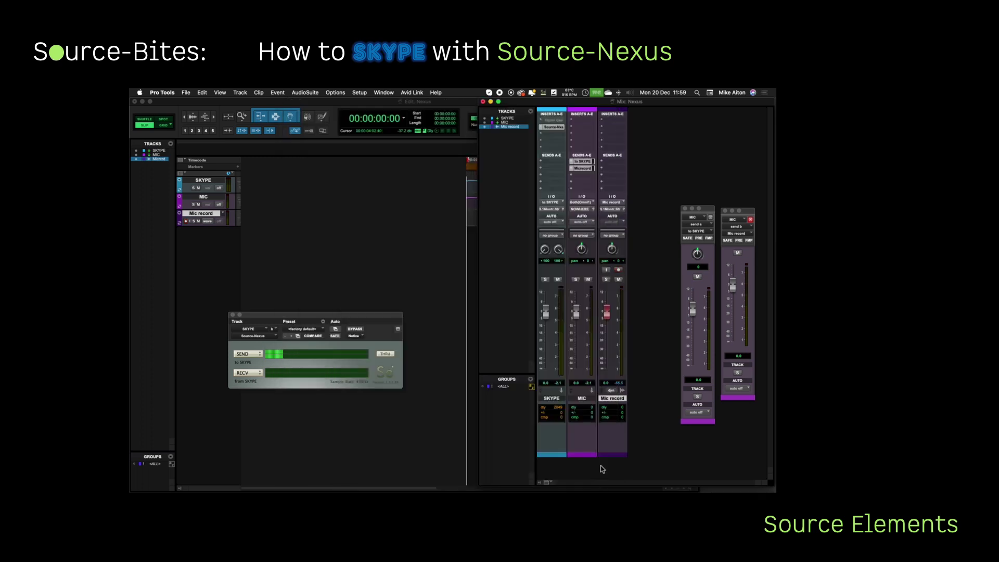
Create a new stereo track named SKYPERECORD
key(super+shift+n)
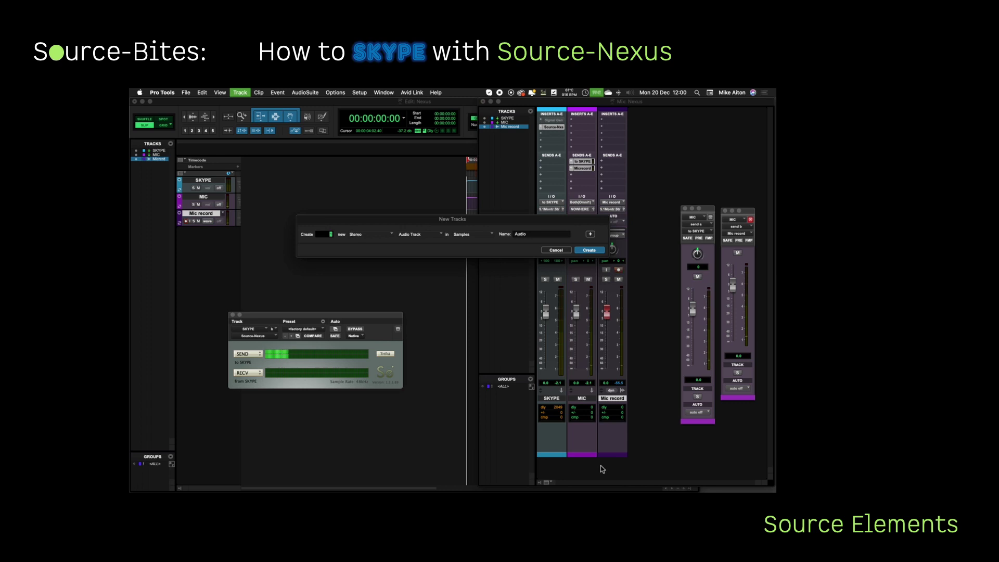
click(506, 233)
text(SKYPE RECORD)
click(589, 250)
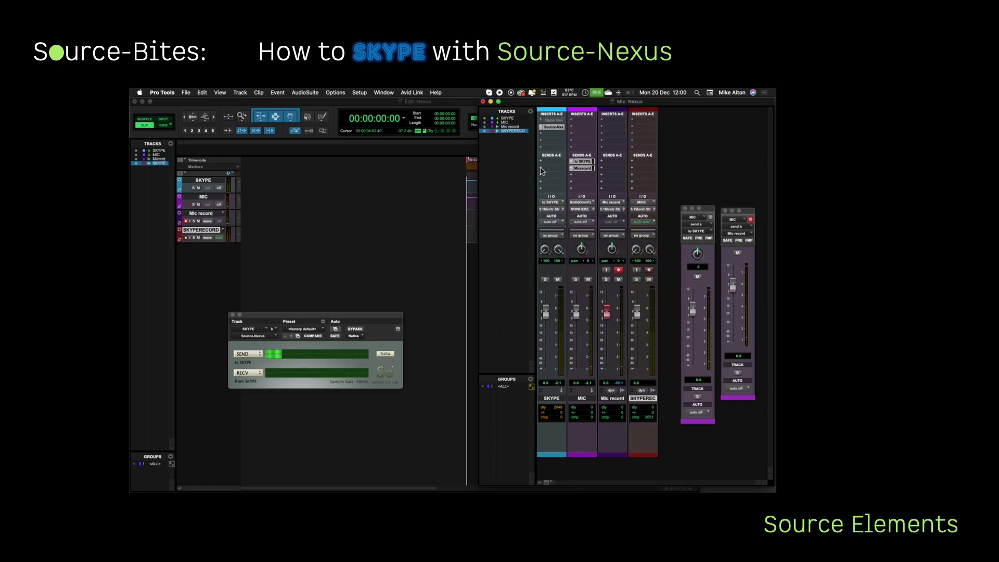
Send SKYPE to the SKYPE record bus, feed SKYPERECORD from it, then mute SKYPERECORD and drop its fader to -∞
click(541, 169)
click(642, 229)
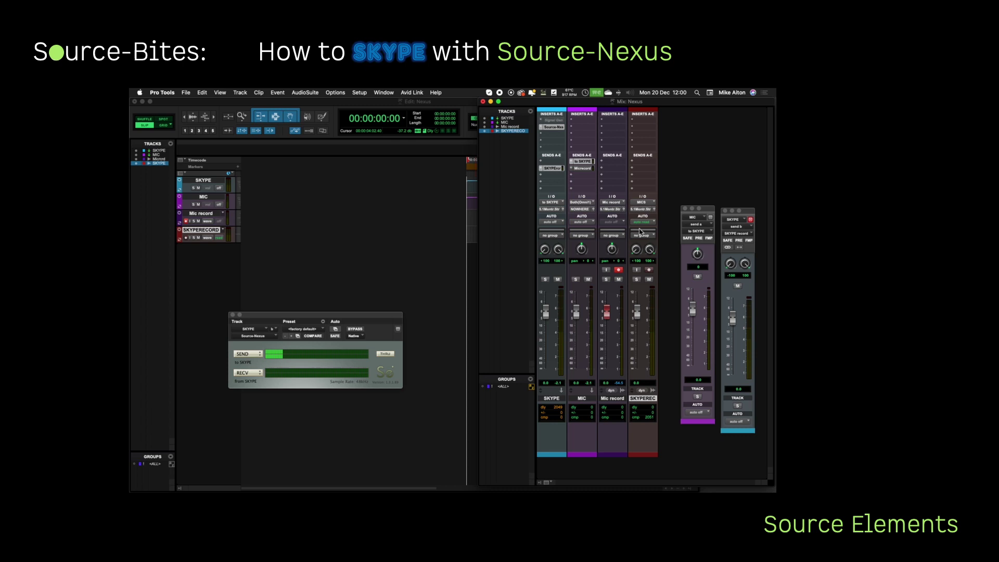
click(643, 202)
mouse_move(648, 209)
click(693, 227)
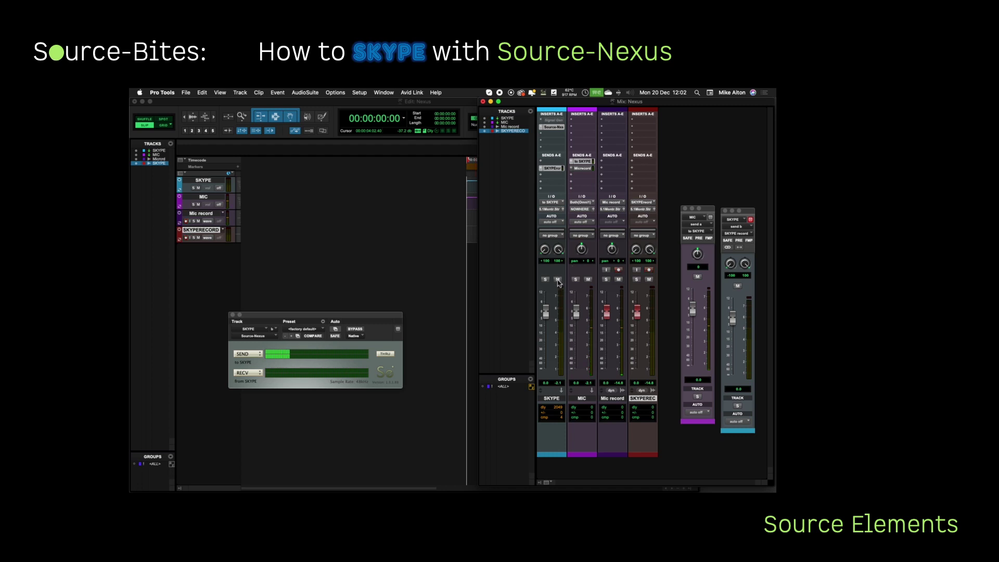
click(649, 280)
drag(636, 314, 637, 368)
In Skype, play the test audio to check it reaches the SKYPE and SKYPERECORD meters
key(super+Tab)
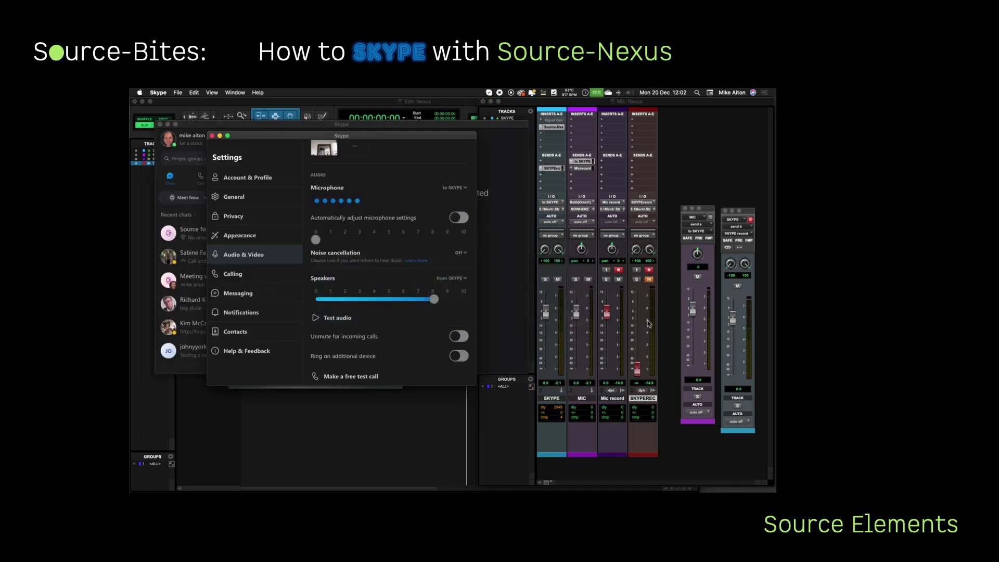
click(315, 318)
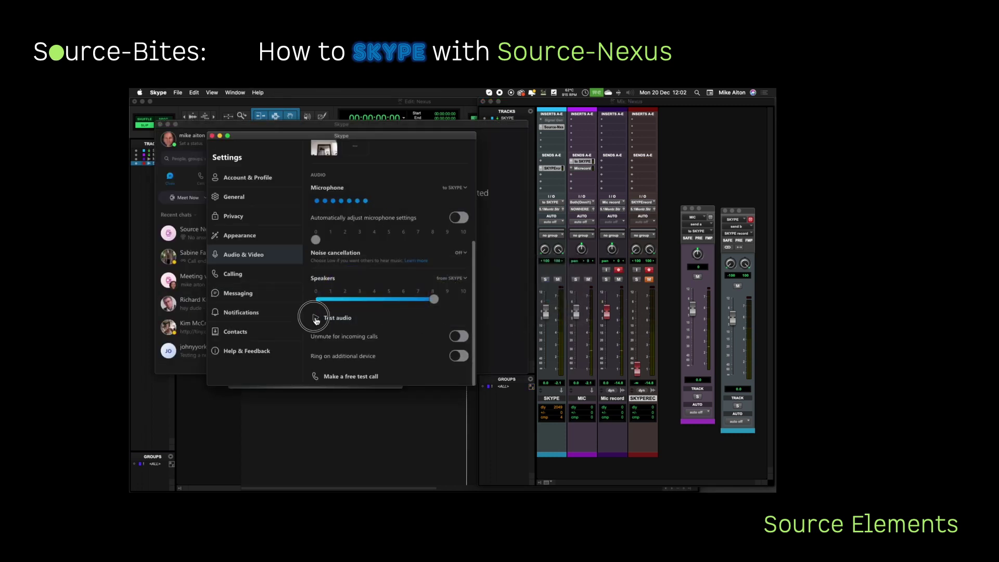